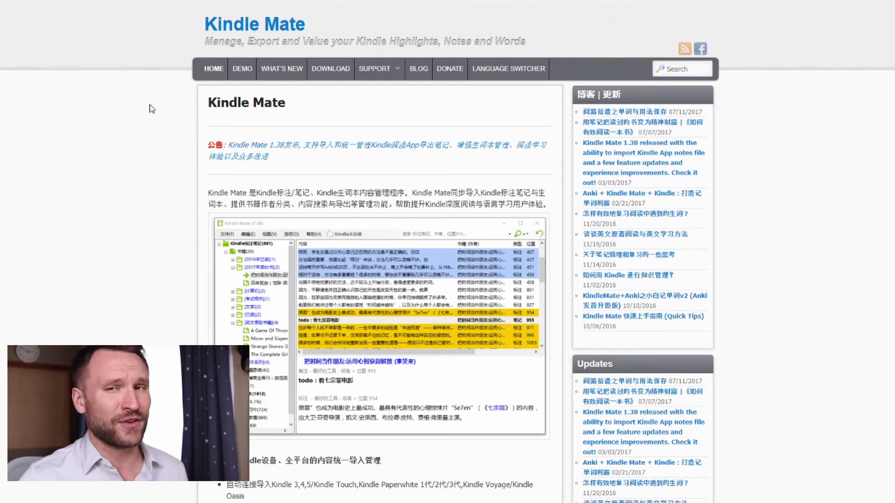
Go to the kmate.me download page for Kindle Mate 1.38 for Windows
click(329, 75)
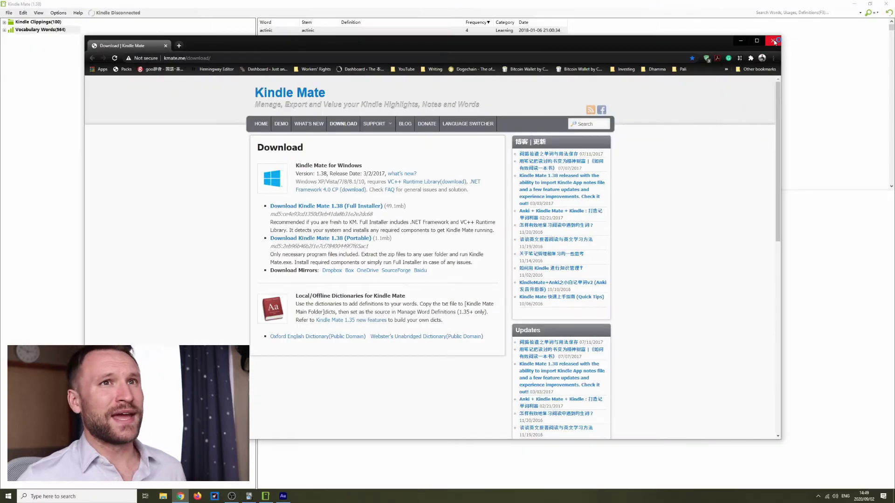
Close Chrome and import clippings and vocabulary from the connected Kindle into Kindle Mate
click(775, 41)
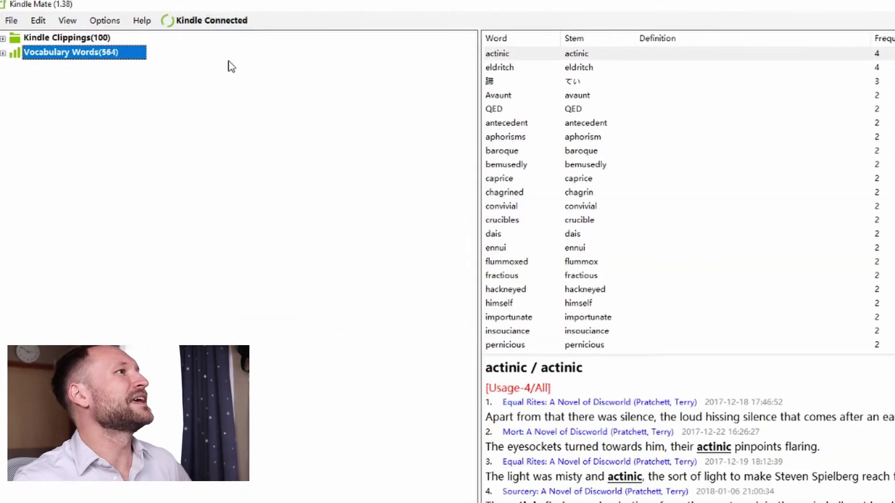
click(205, 24)
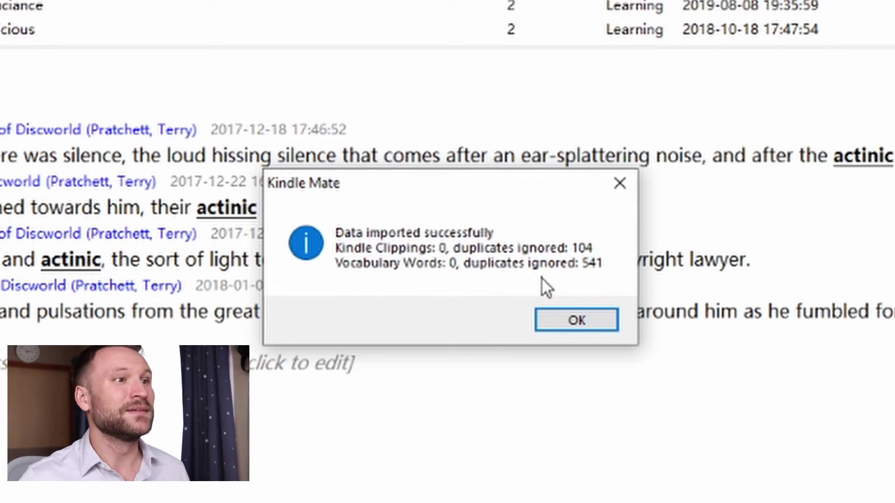
Dismiss the all-duplicates import report and expand Vocabulary Words into Progress and Titles
click(576, 326)
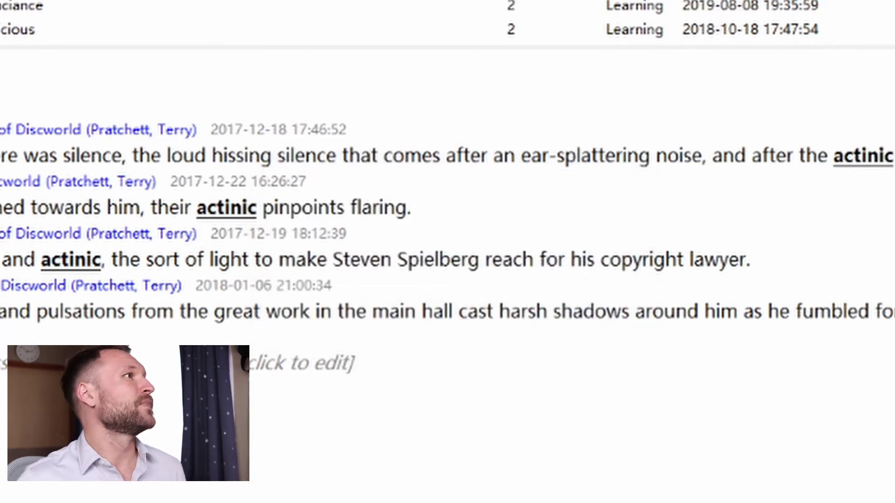
click(4, 30)
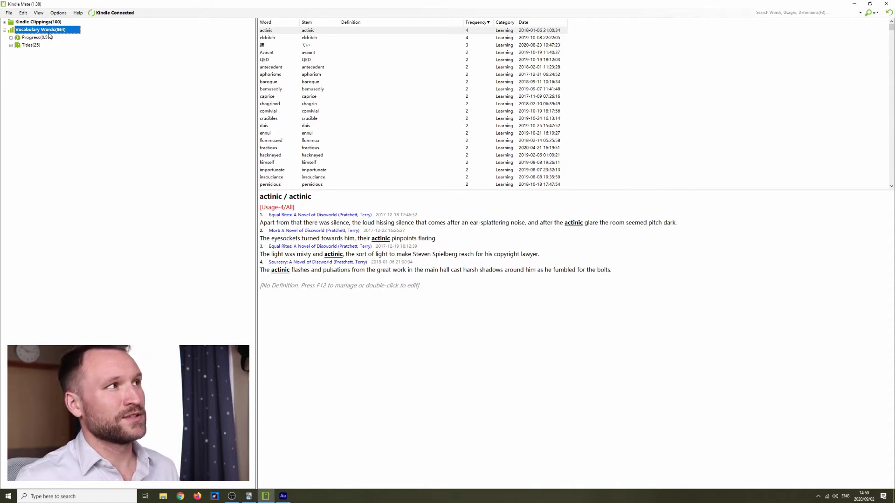
Select 果てる in the word list and open Manage Word Definitions for it
scroll(310, 71, down, 10)
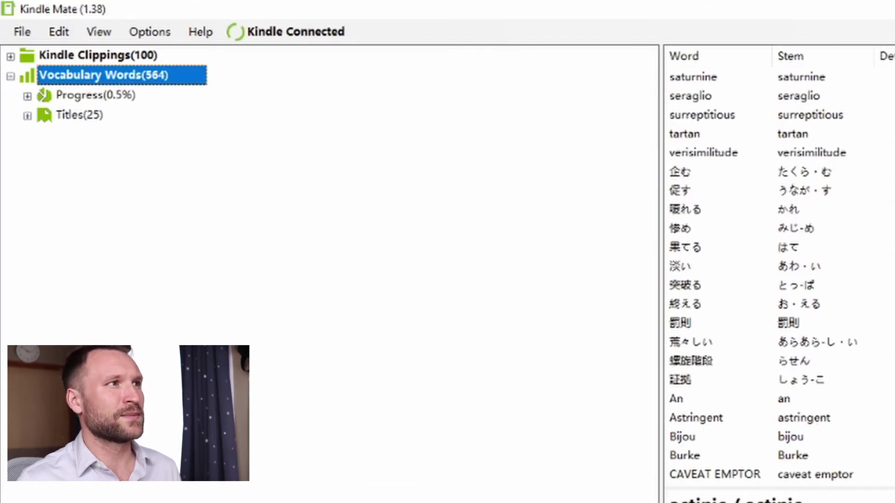
click(695, 204)
click(701, 139)
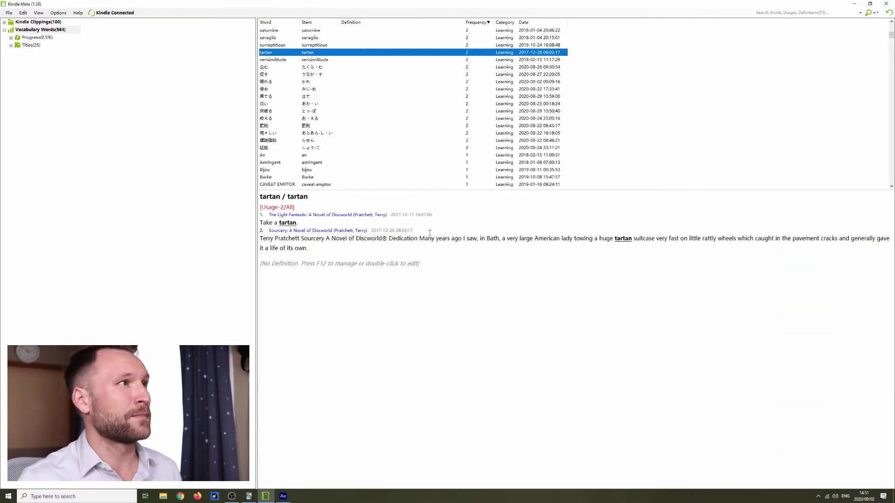
click(279, 97)
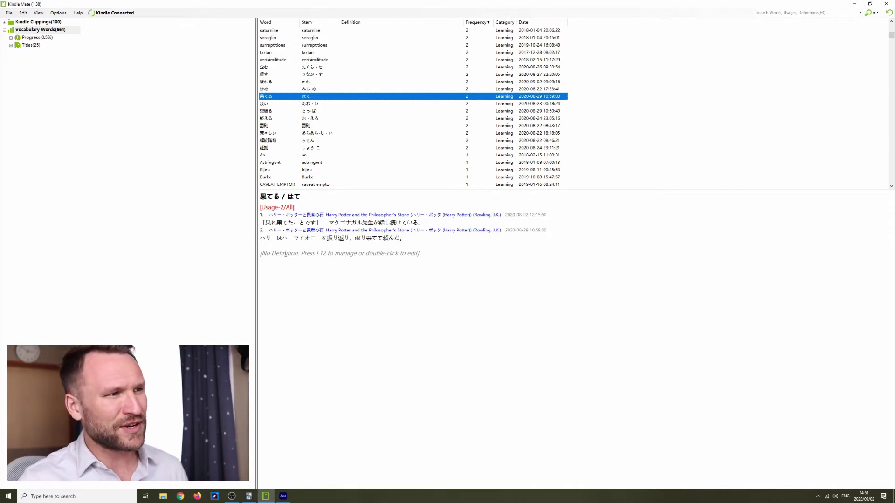
key(F12)
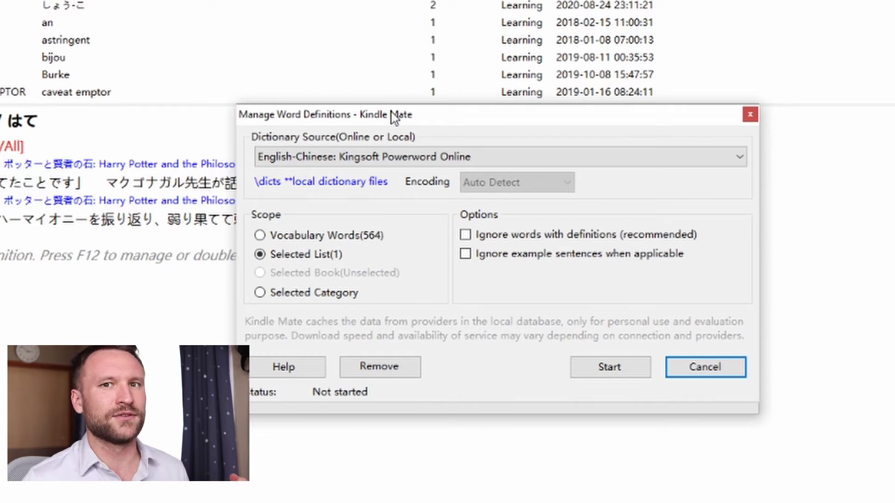
Check the dictionary sources, then close Manage Word Definitions without defining 果てる
click(740, 157)
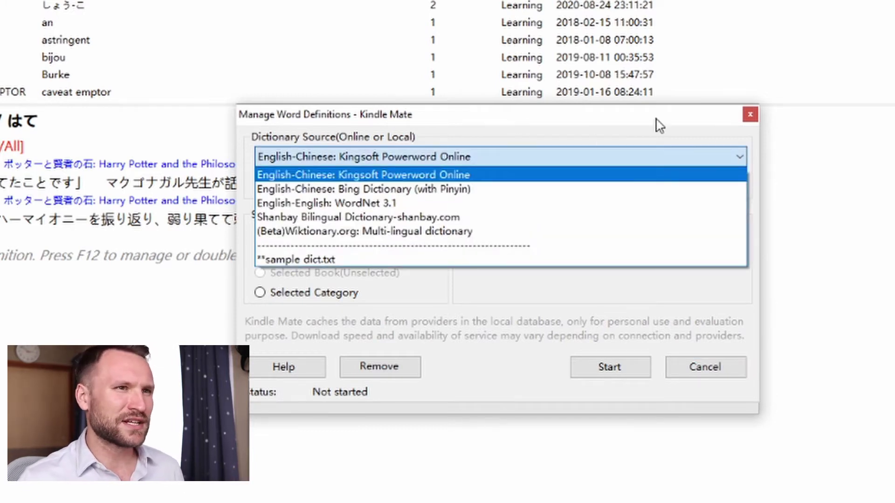
click(751, 115)
click(751, 115)
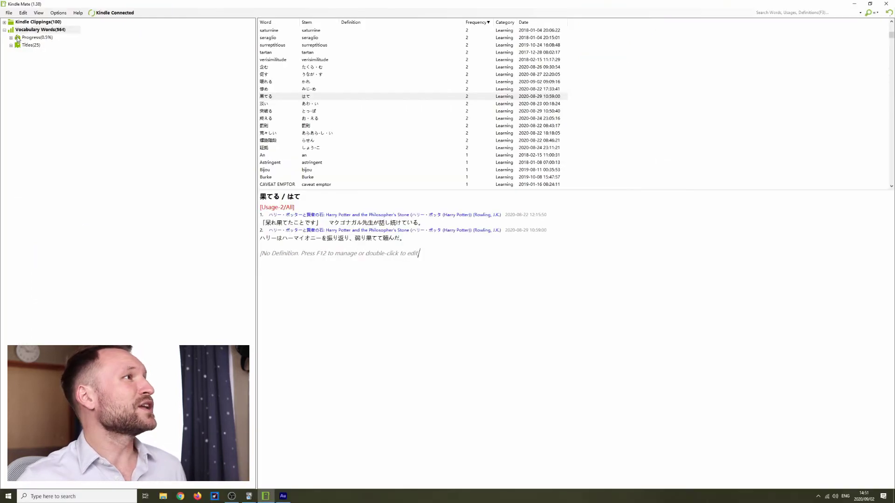
Browse the Learning and Mastered filters, then show the Harry Potter title's 221 words
click(11, 38)
click(40, 46)
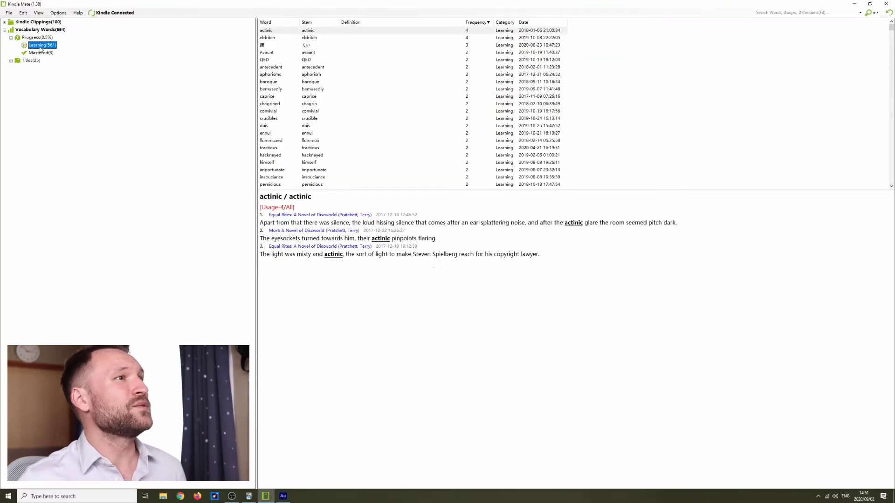
click(37, 54)
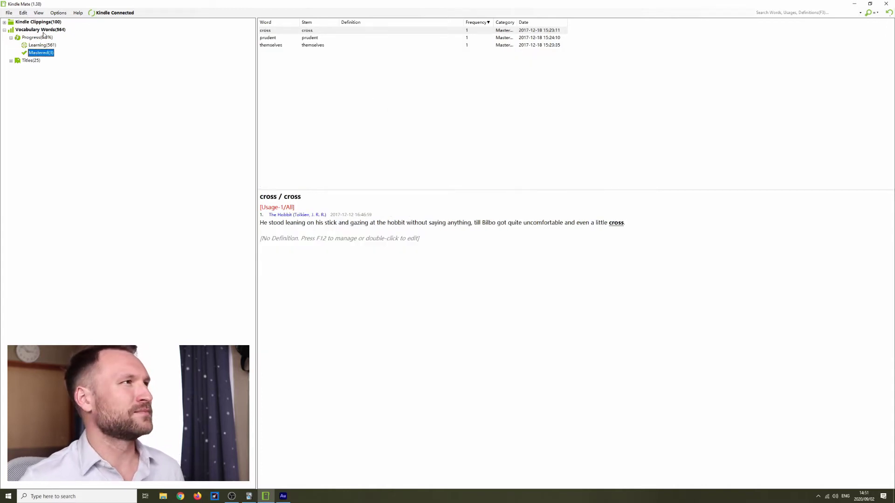
click(11, 37)
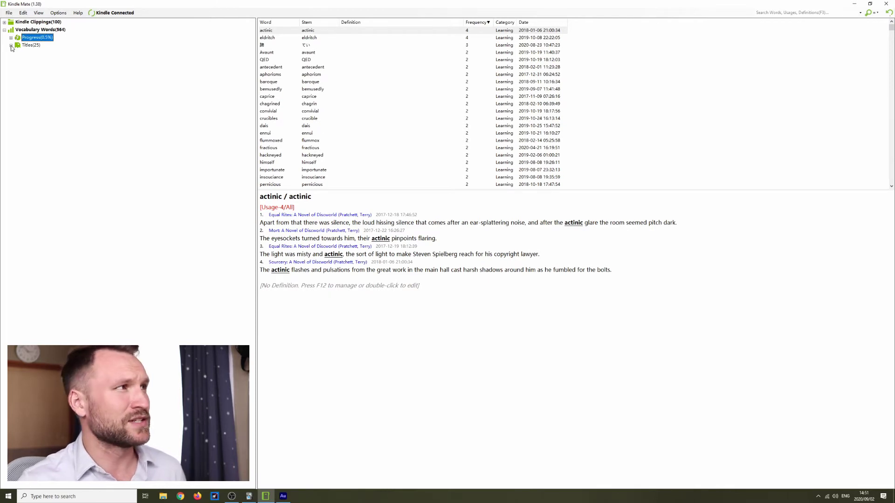
click(10, 45)
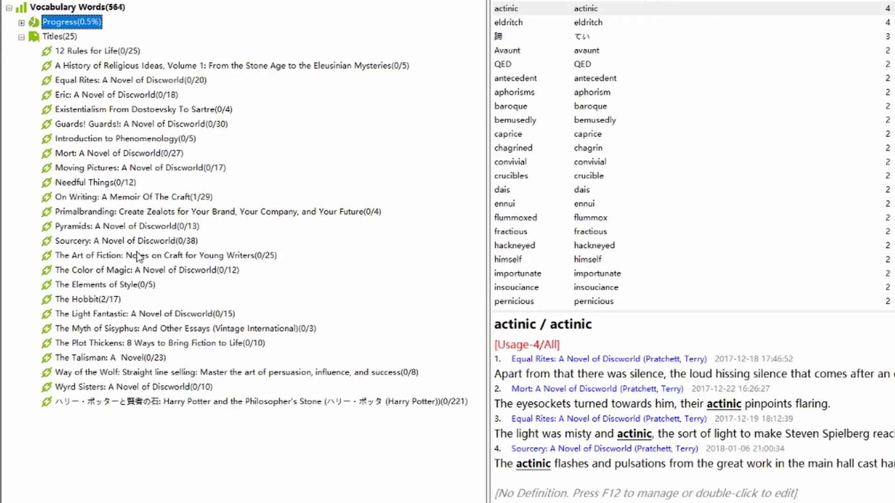
click(122, 402)
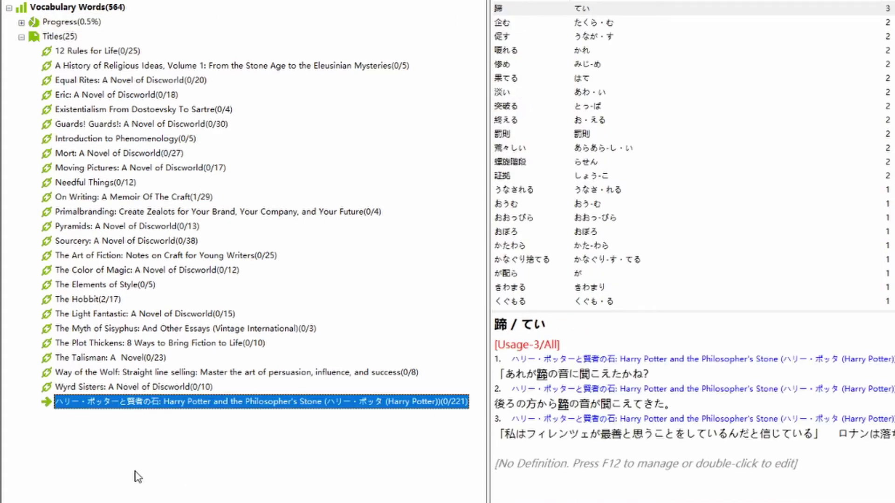
Inspect the Harry Potter entries 螺旋階段, に, の and が配ら and their usages
scroll(706, 153, down, 6)
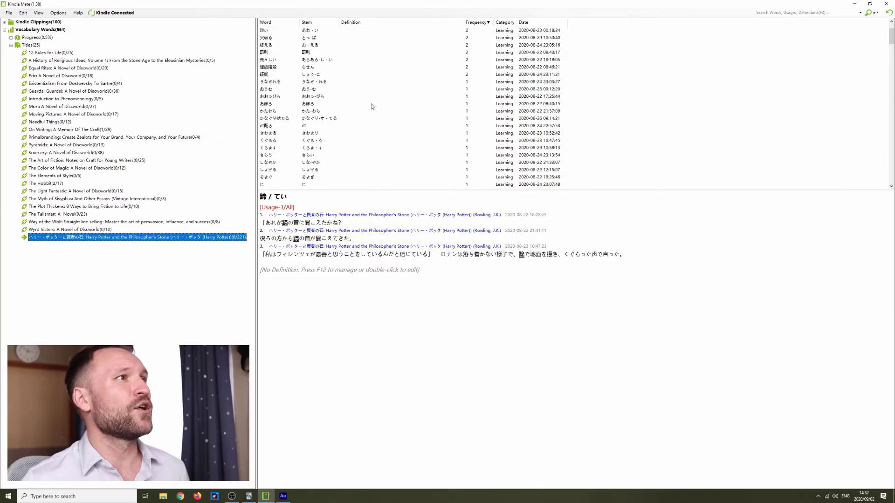
scroll(274, 136, up, 6)
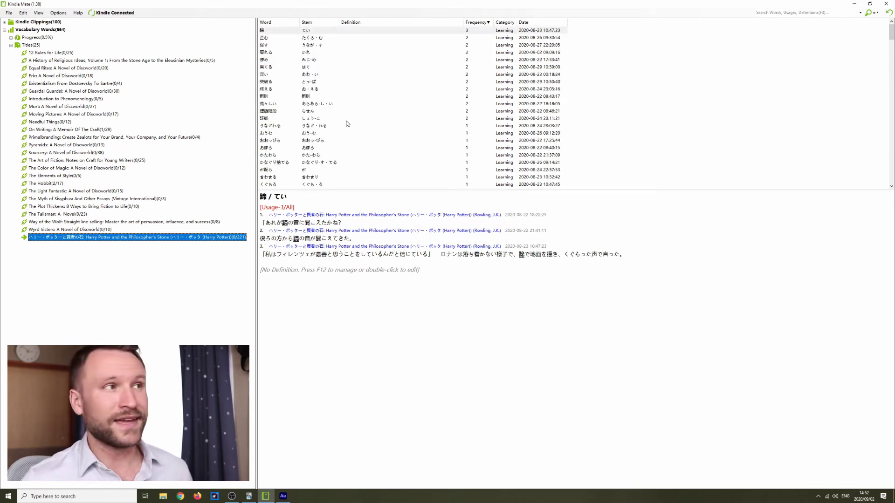
click(336, 111)
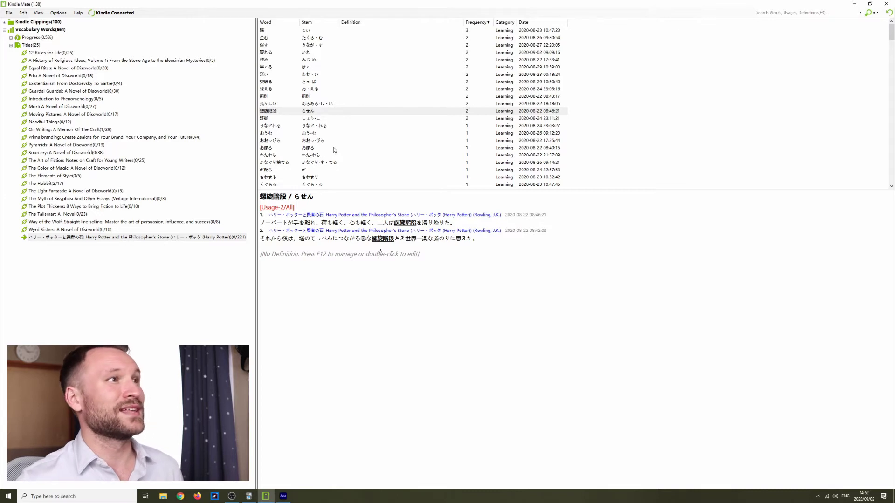
scroll(334, 149, down, 3)
click(265, 164)
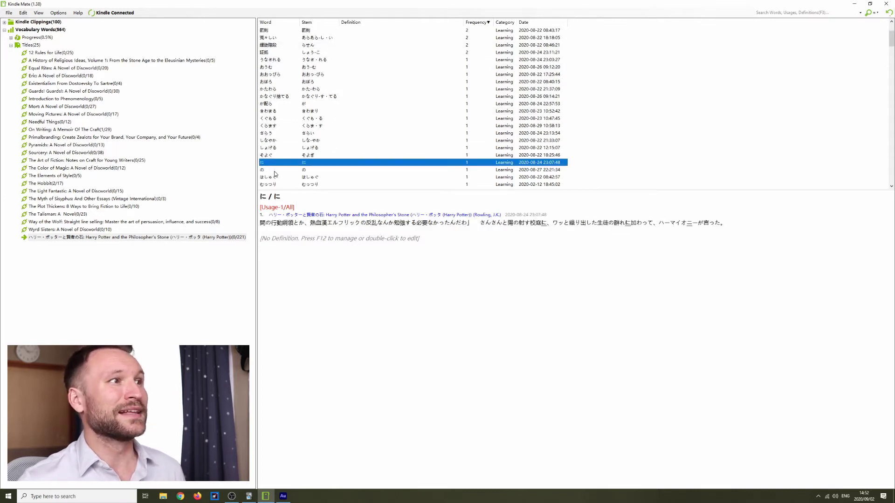
right_click(280, 166)
key(Escape)
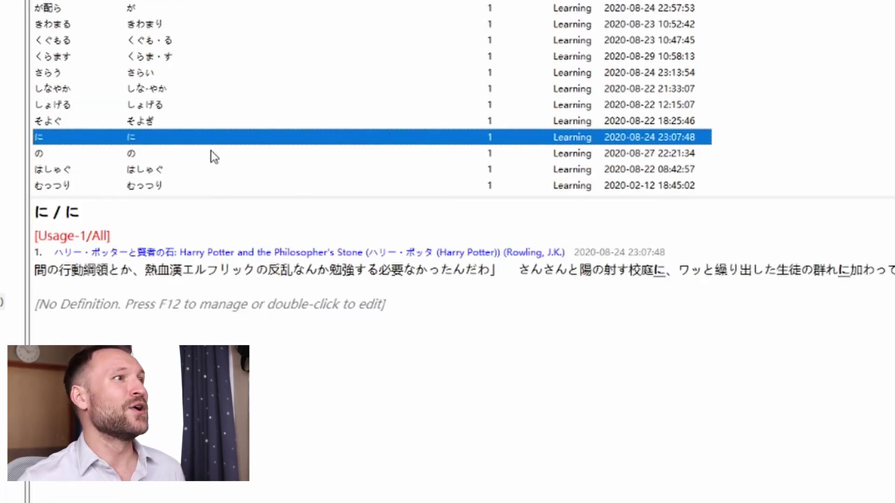
click(341, 170)
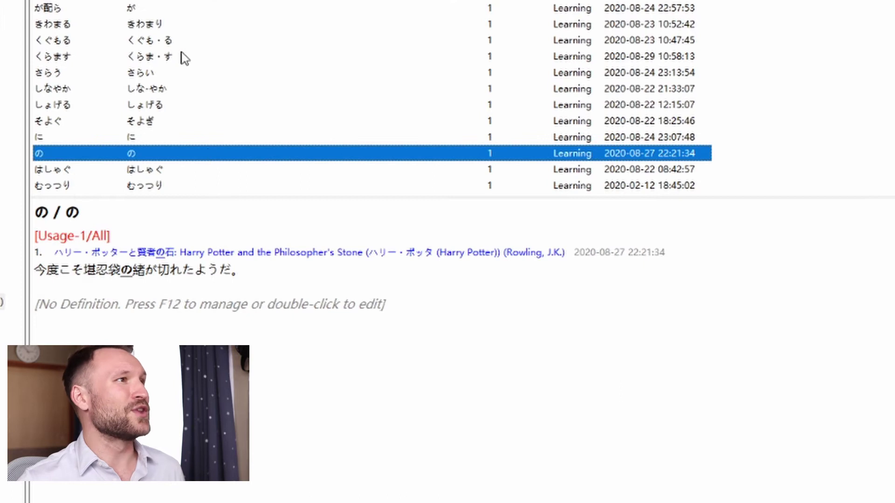
click(113, 10)
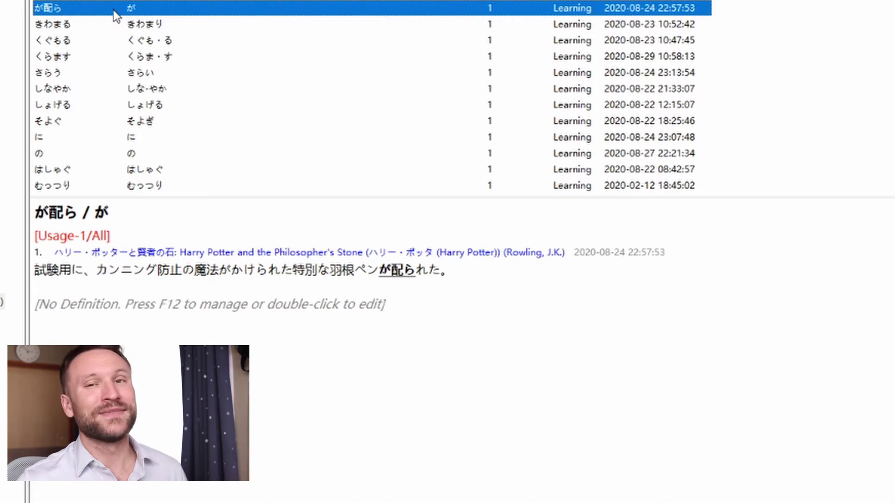
Delete the particle entries に and の from the Harry Potter vocabulary
click(72, 131)
right_click(71, 134)
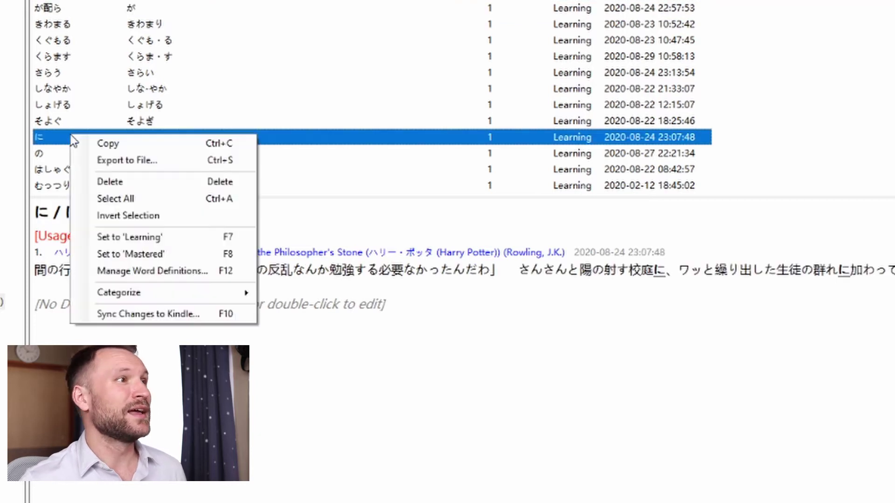
click(137, 182)
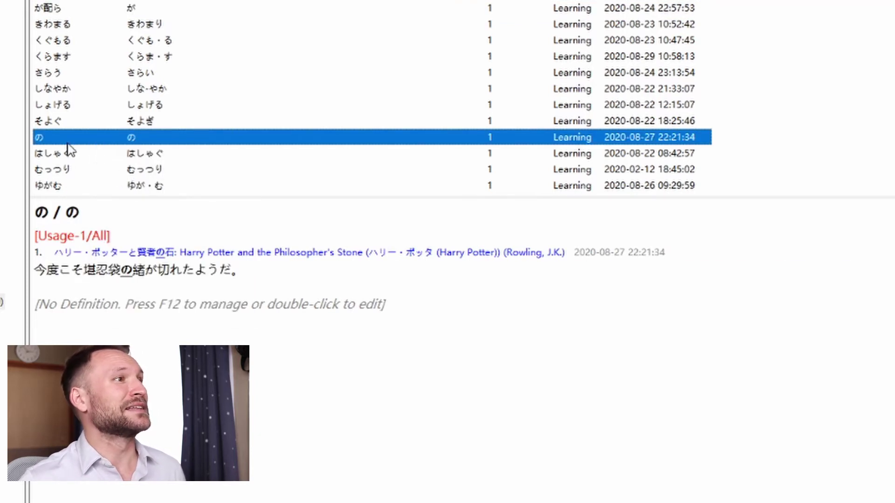
right_click(67, 138)
click(112, 186)
click(33, 23)
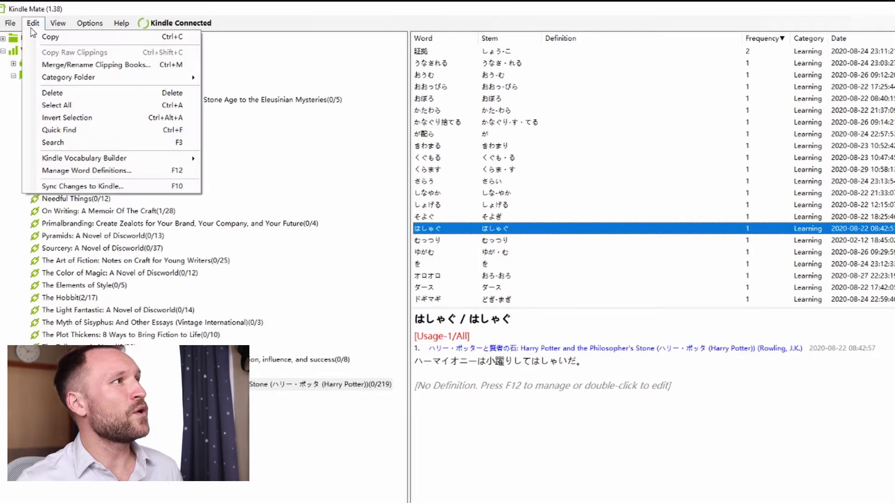
Sync Kindle Mate's changes, including vocabulary words, back to the Kindle
click(111, 187)
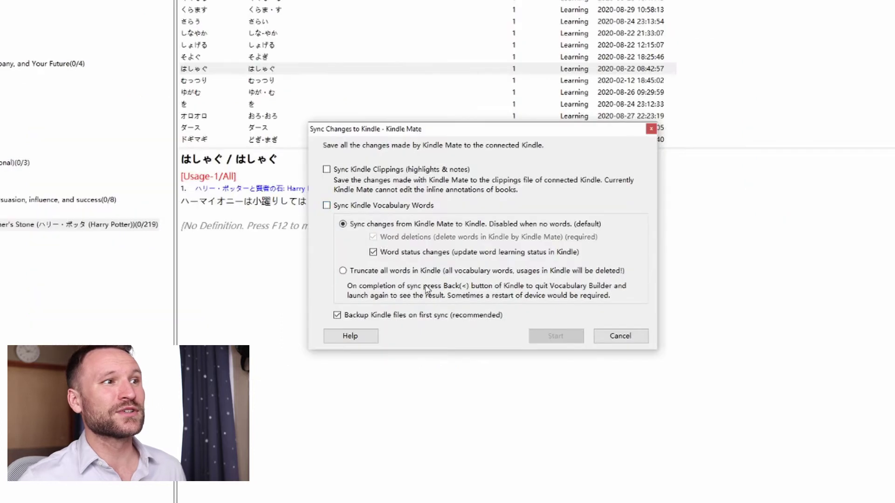
click(344, 224)
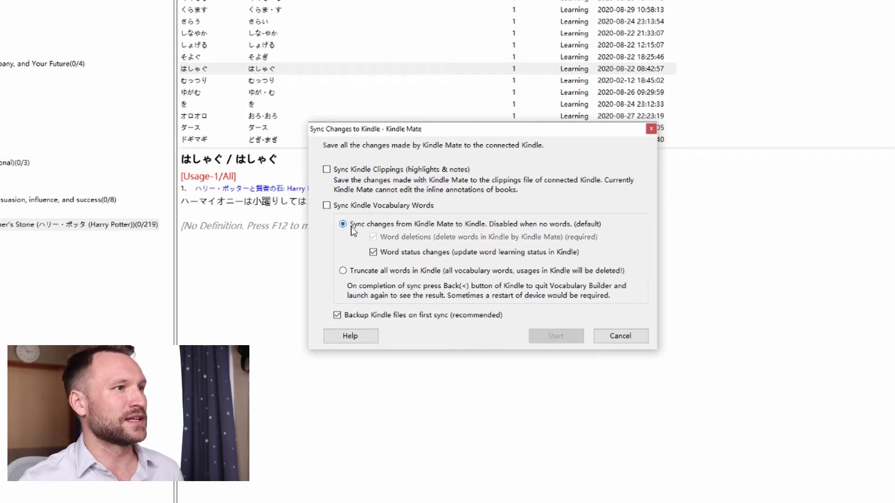
click(327, 205)
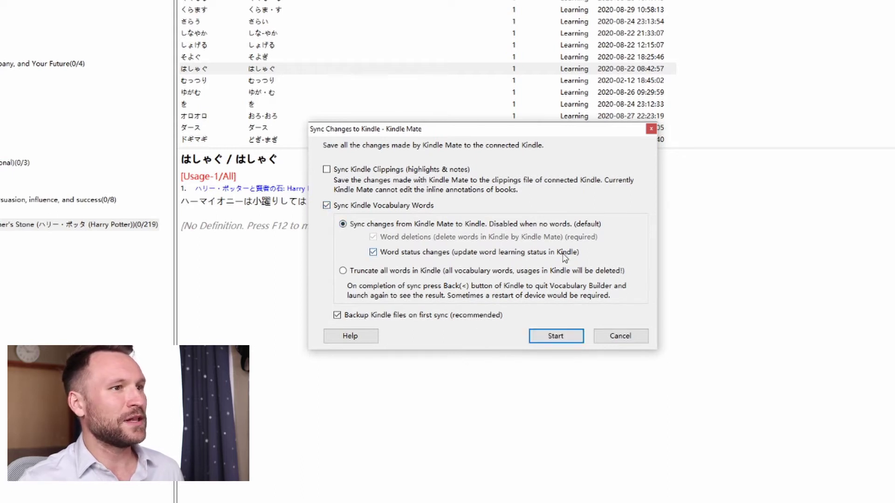
click(556, 336)
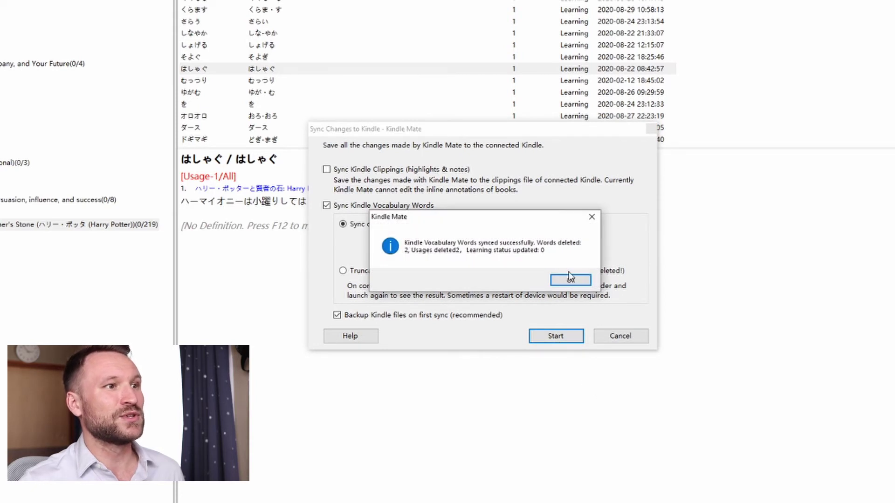
click(578, 281)
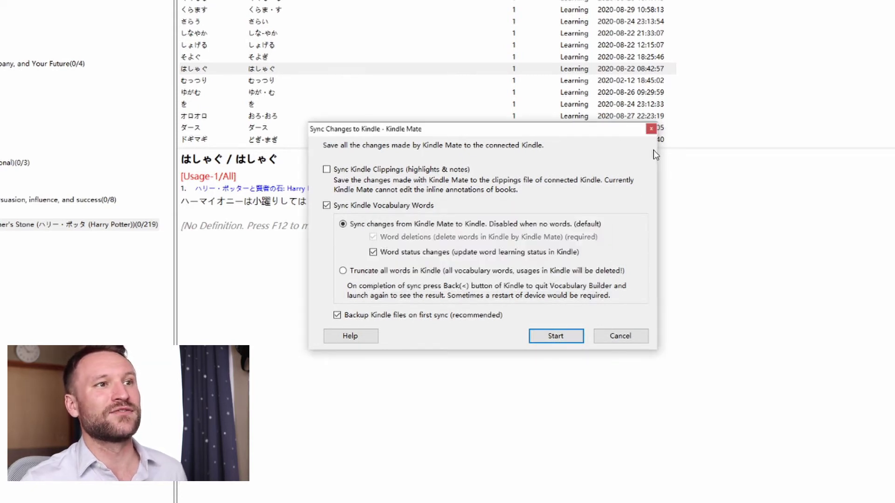
click(653, 129)
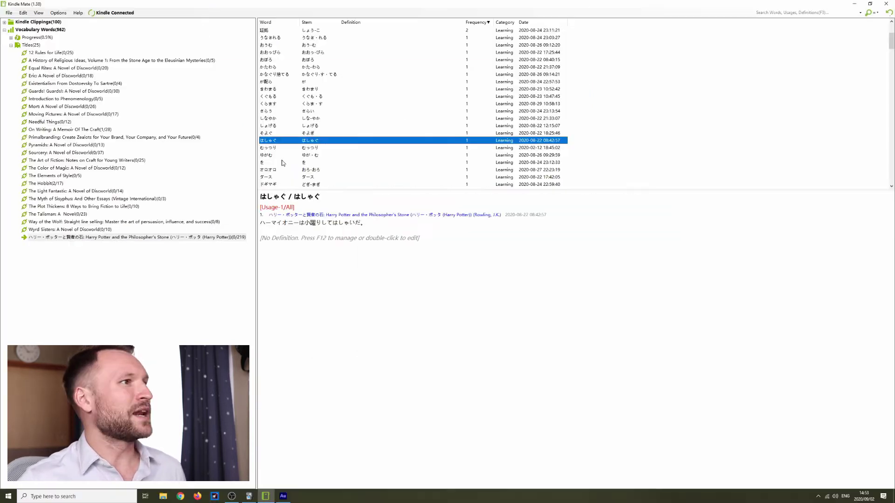
Delete the stray entries を and が配ら from the vocabulary
right_click(282, 163)
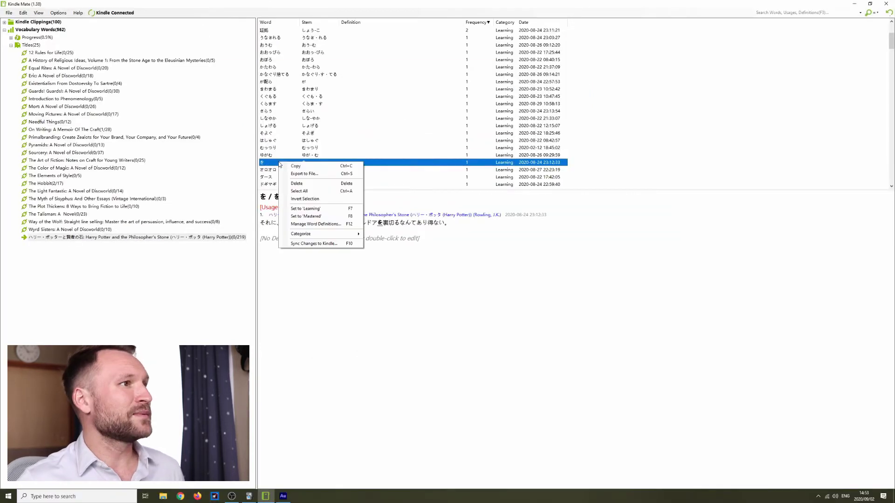
click(315, 184)
right_click(277, 82)
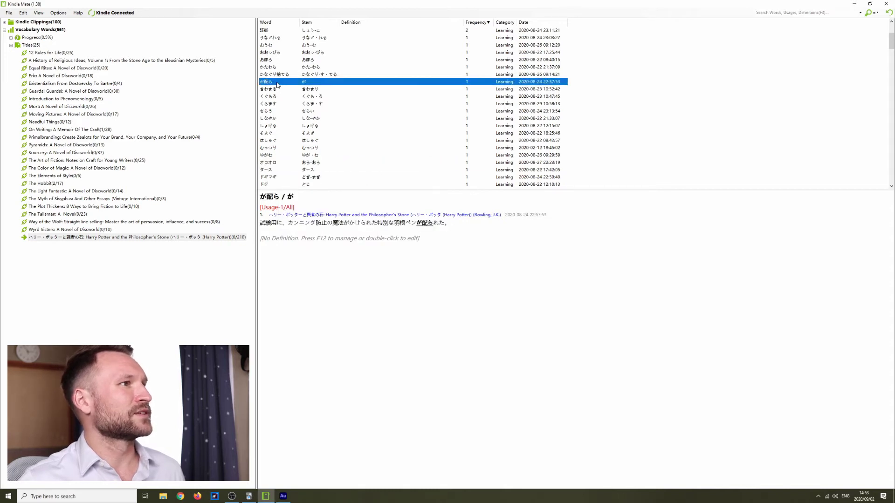
click(310, 102)
scroll(326, 151, up, 2)
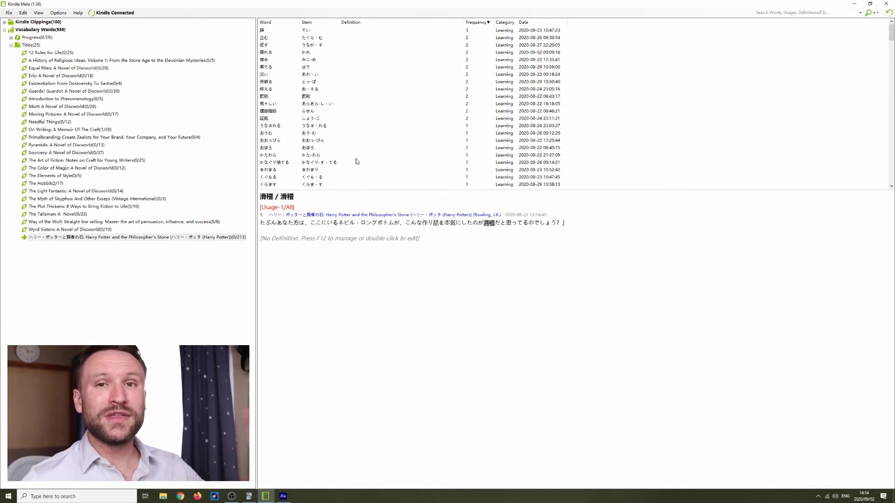
click(58, 13)
Review entries 促す, 淡い and 罰則, then check the export format includes Word and Usage(s)
mouse_move(81, 58)
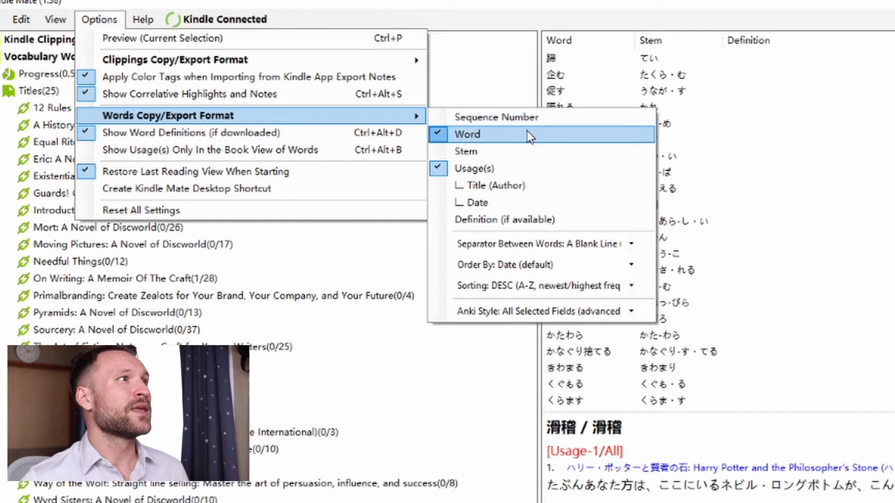
click(743, 95)
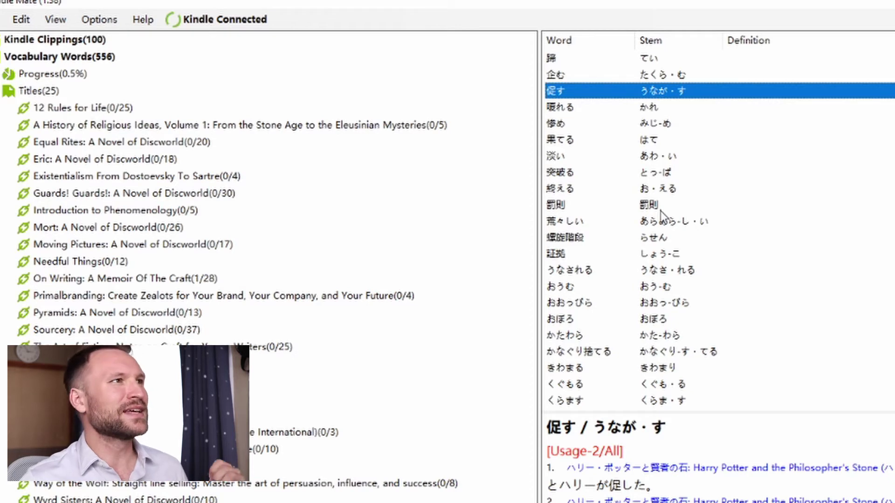
click(662, 158)
click(652, 91)
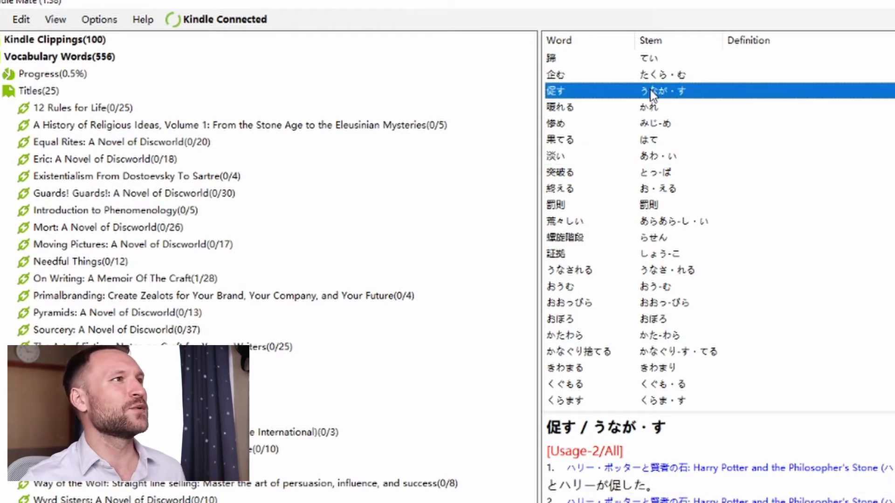
click(654, 207)
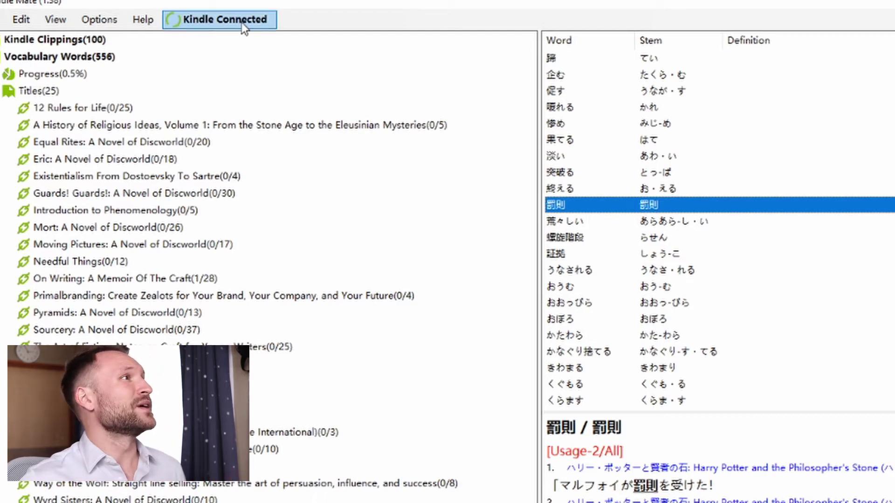
click(99, 19)
mouse_move(117, 119)
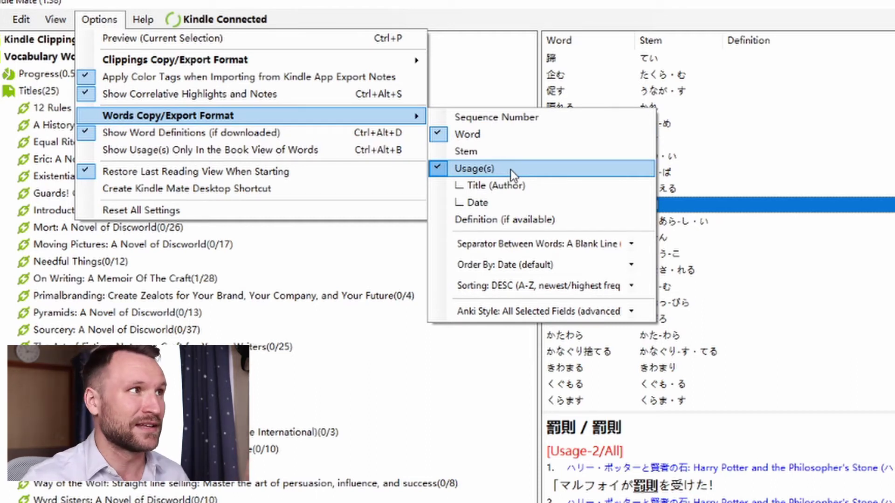
Export the Harry Potter vocabulary by selection as an Anki file named 'Harry P'
click(30, 44)
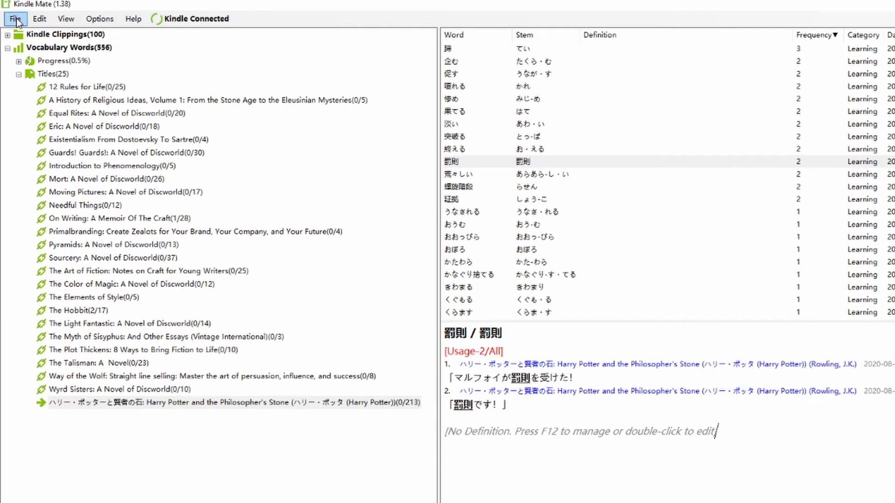
click(116, 404)
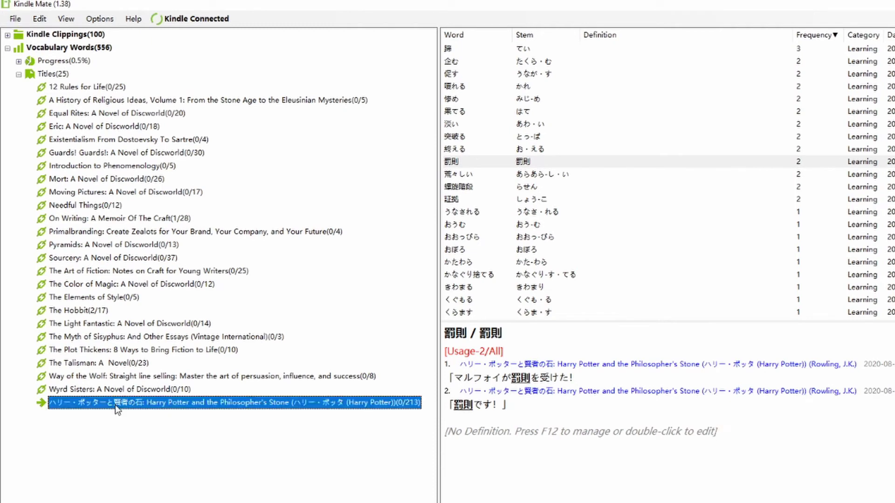
click(15, 21)
mouse_move(68, 96)
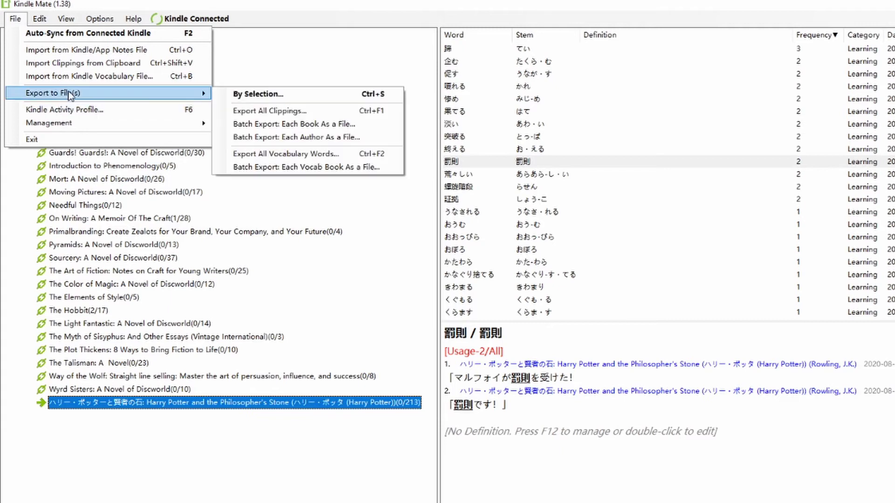
click(302, 96)
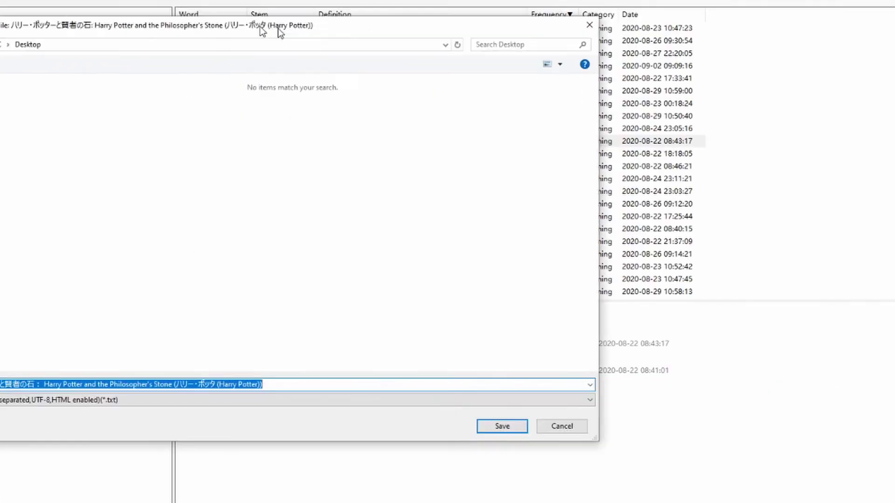
click(645, 411)
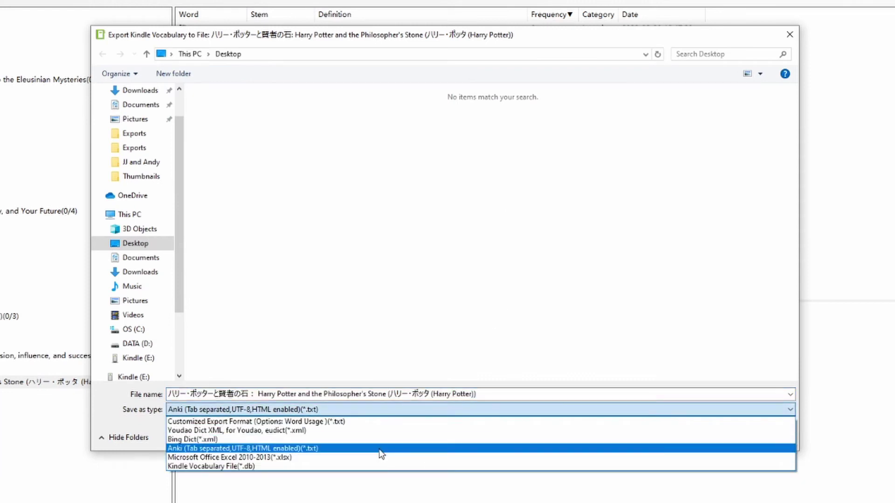
click(383, 448)
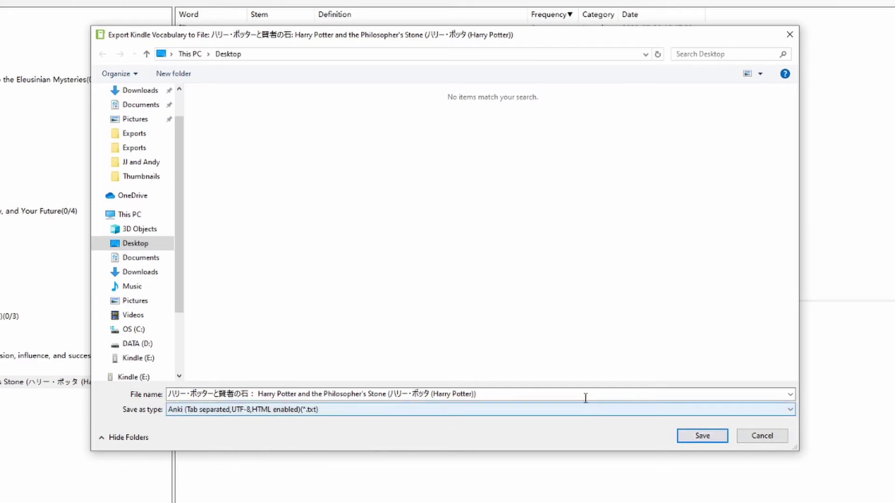
drag(586, 398, 69, 368)
text(Harry Pott)
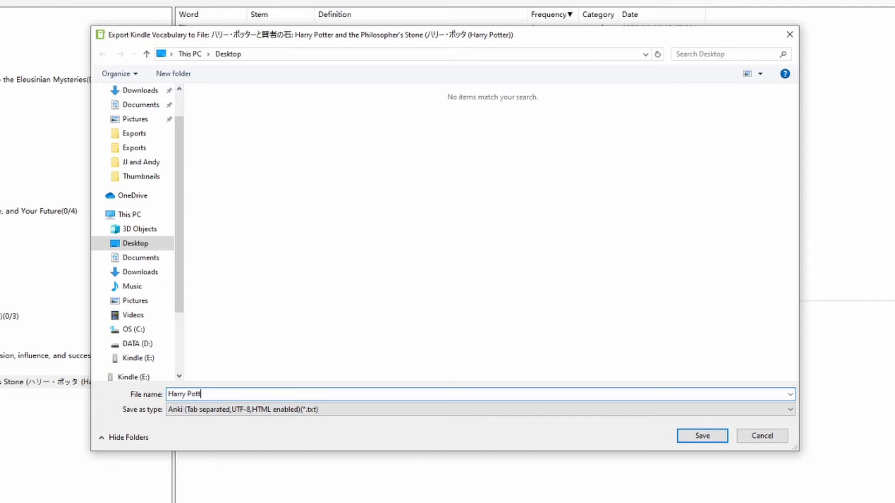
key(Return)
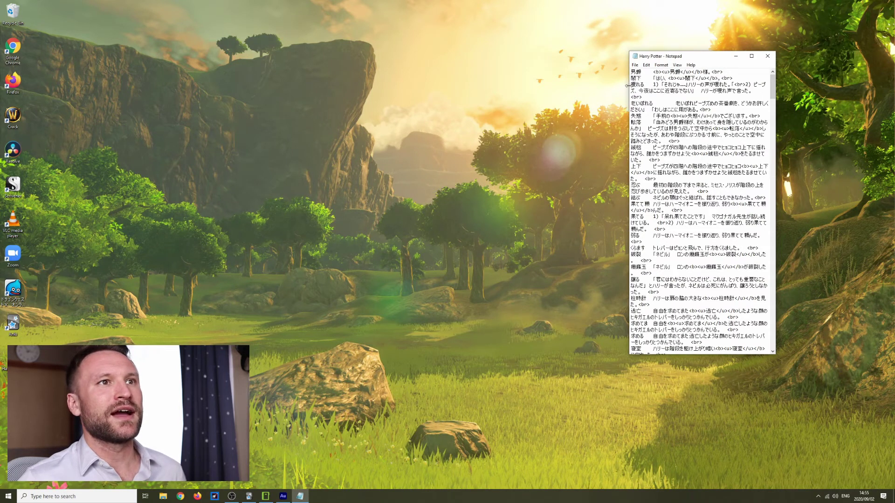
Widen Notepad, inspect the 森の事件以来 and ドギマギ example lines, then close the file
drag(629, 72, 226, 72)
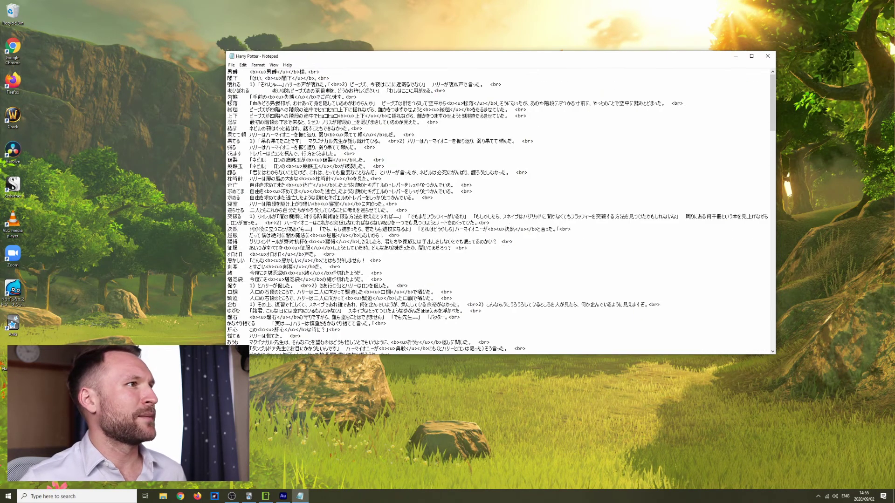
scroll(251, 178, down, 10)
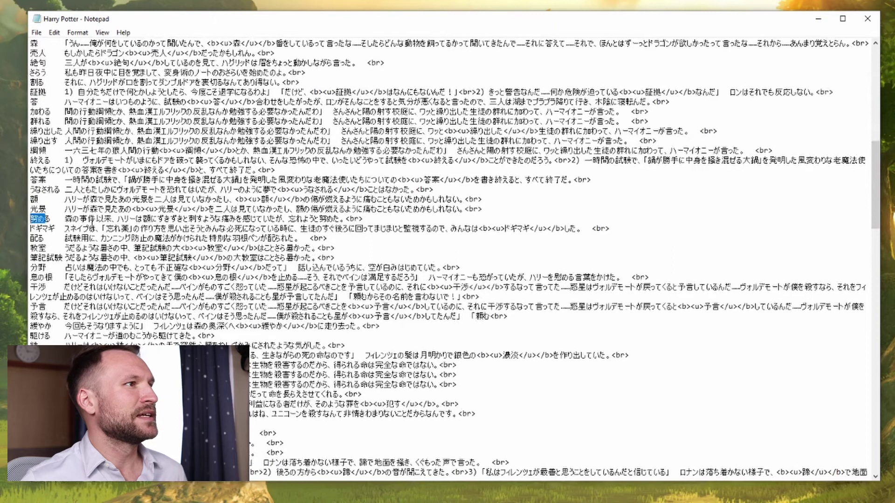
drag(69, 218, 363, 219)
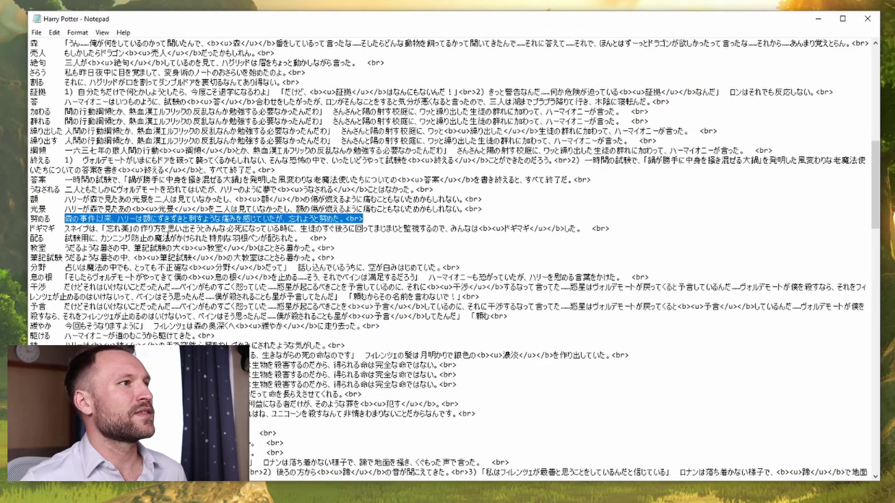
drag(63, 228, 621, 233)
click(621, 233)
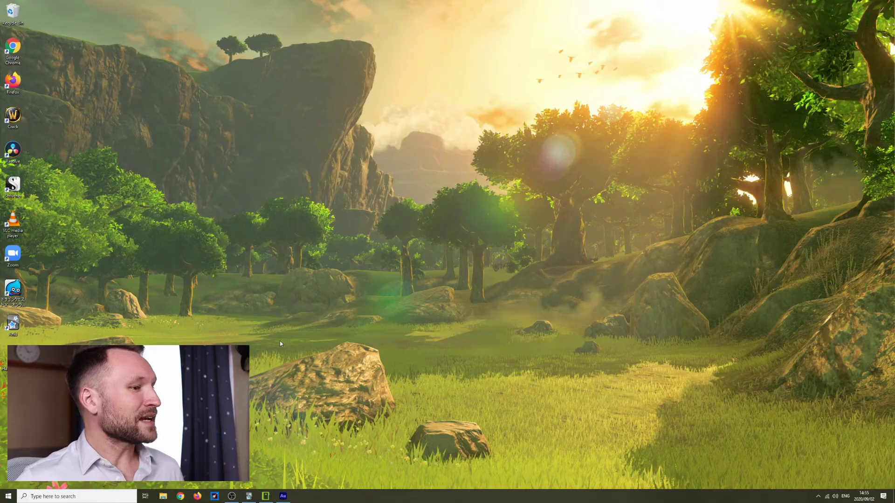
click(249, 496)
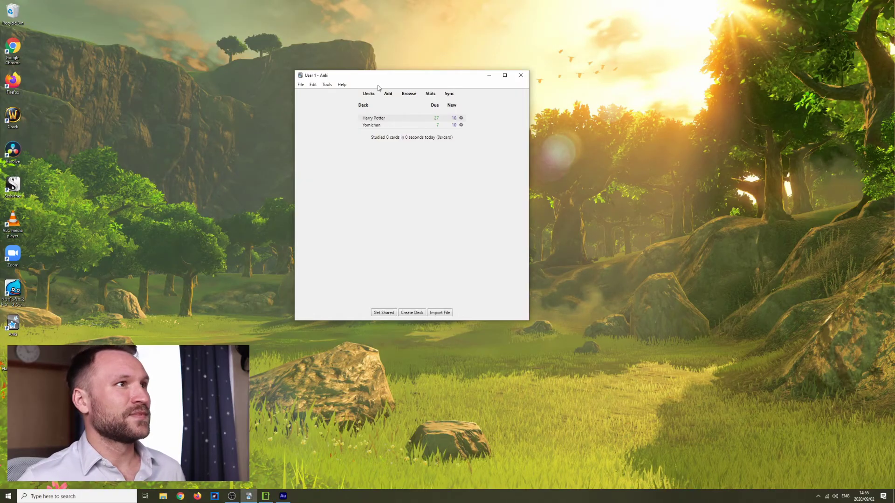
Create a new empty deck named 'Harry Potter 2'
drag(378, 78, 485, 70)
click(519, 304)
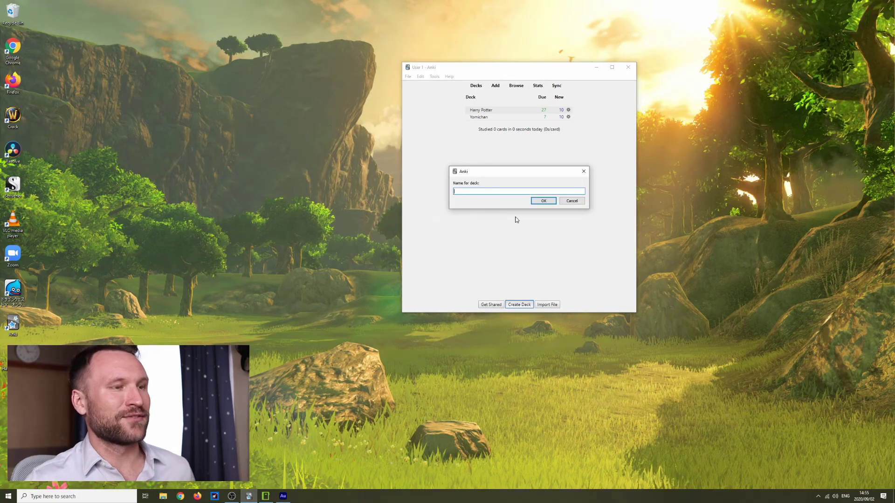
text(Harry Po)
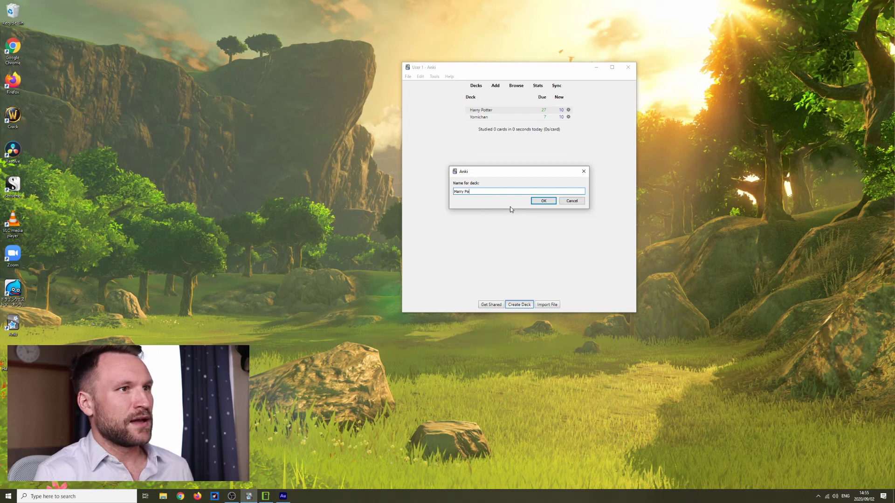
text(tter 2)
key(Return)
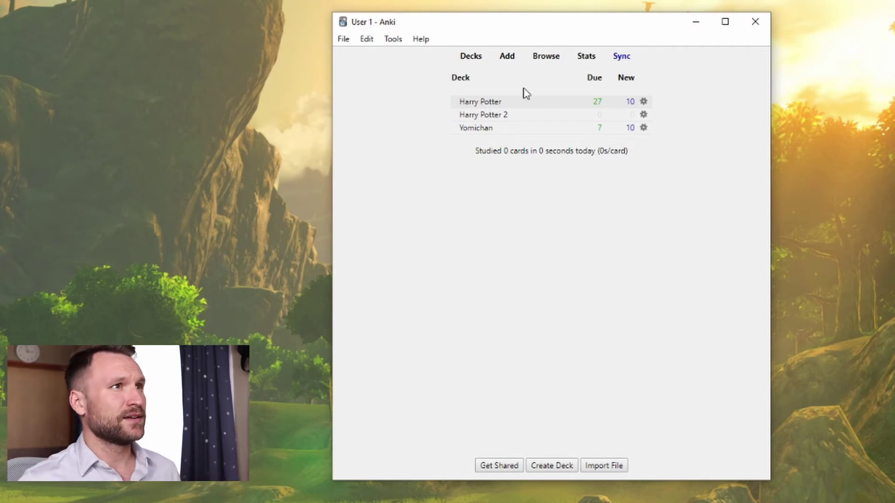
key(ctrl+shift+n)
Open the Fields list of the Harry Potter Basic/Reverse note type
click(741, 106)
click(393, 39)
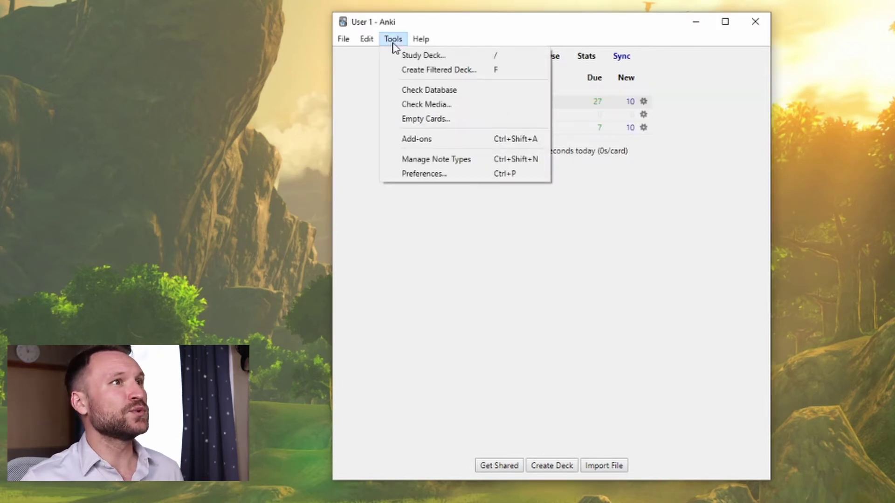
click(433, 159)
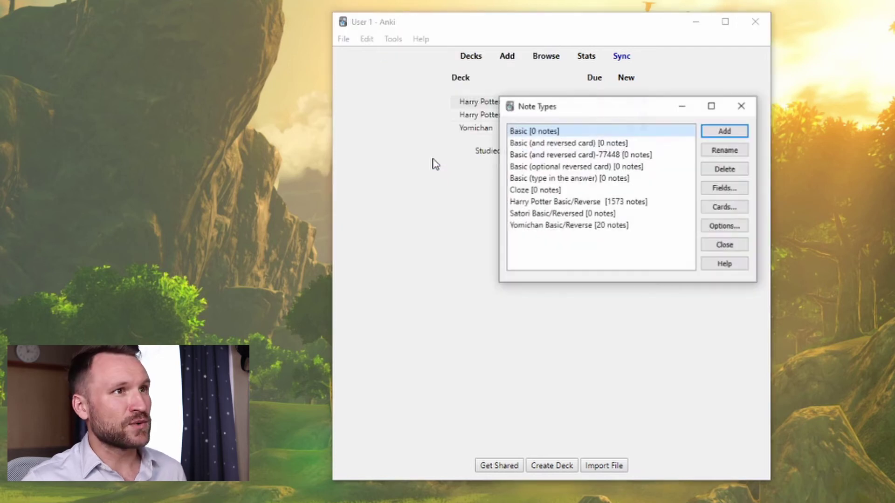
click(623, 205)
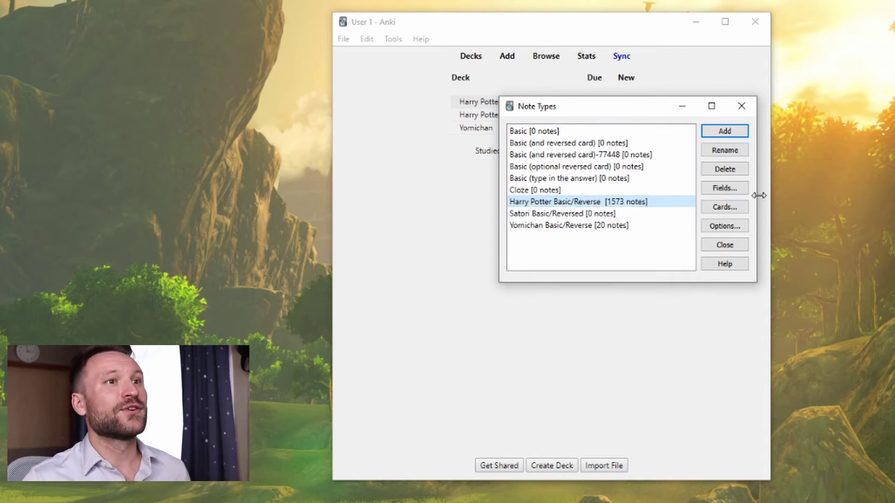
click(725, 188)
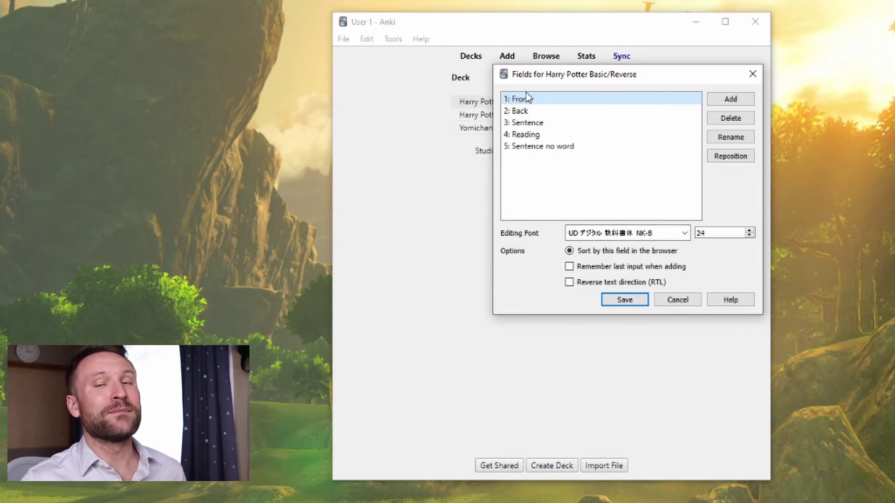
Review the Sentence no word, Reading, Sentence, Back and Front field settings, then save unchanged
click(578, 146)
click(575, 134)
click(569, 123)
click(560, 111)
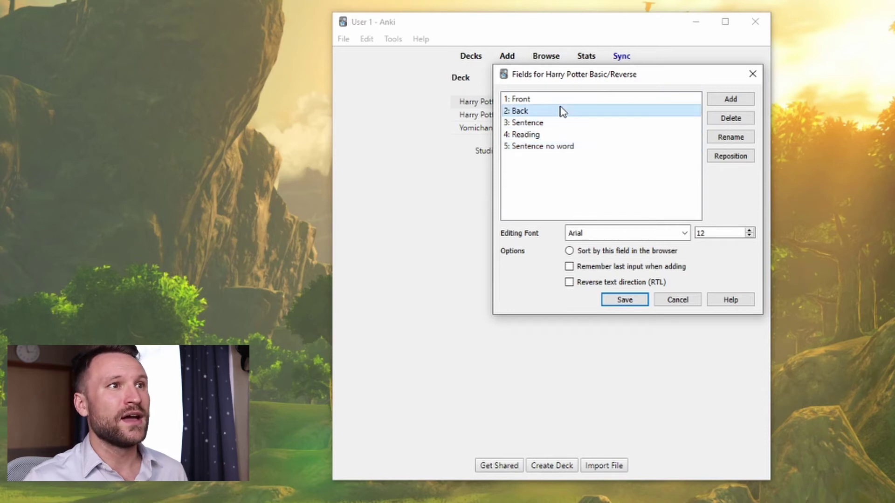
click(560, 100)
click(560, 110)
click(565, 134)
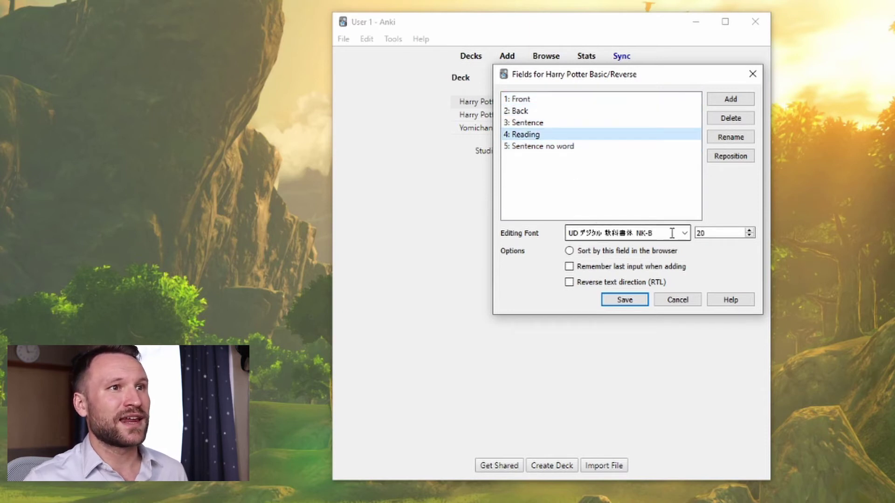
click(538, 110)
click(624, 300)
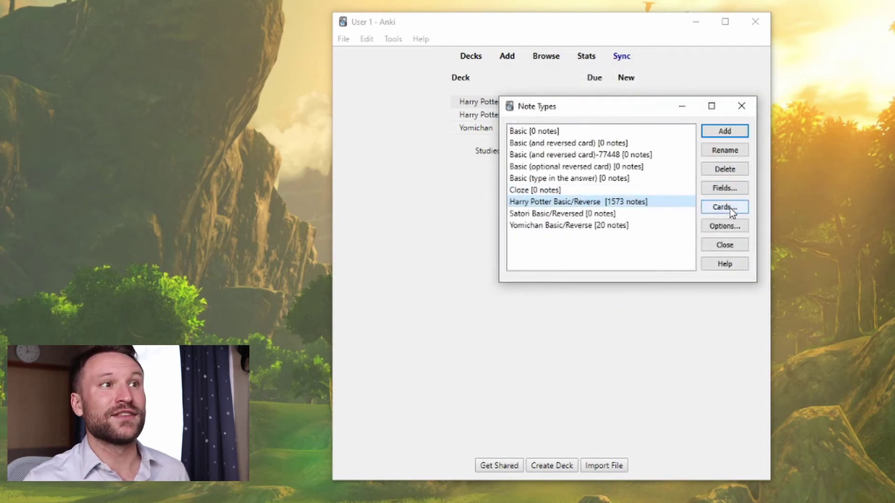
Open Card 1's templates and inspect the Front and Sentence field references in the front template
click(725, 207)
drag(259, 63, 497, 23)
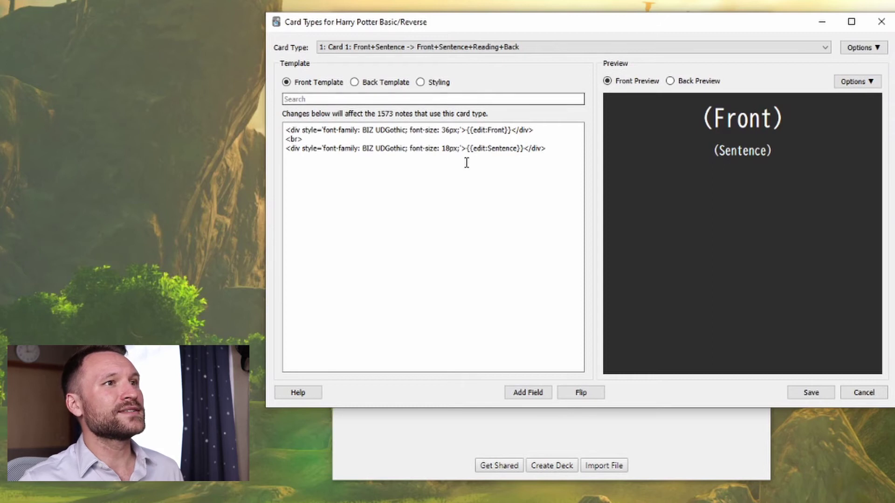
drag(547, 148, 282, 130)
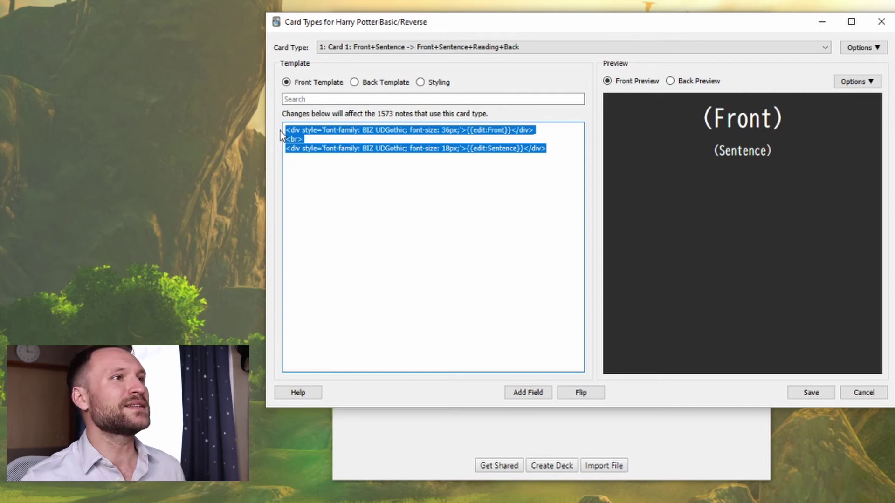
click(413, 155)
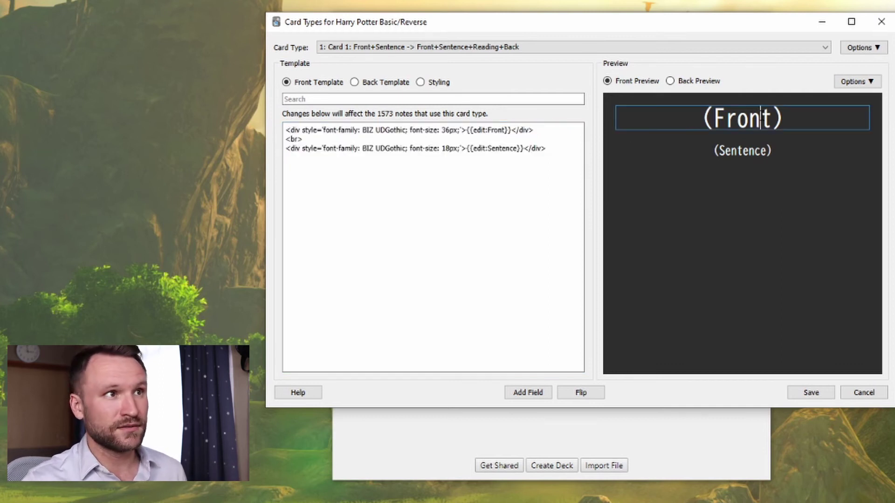
click(503, 131)
double_click(504, 130)
click(497, 140)
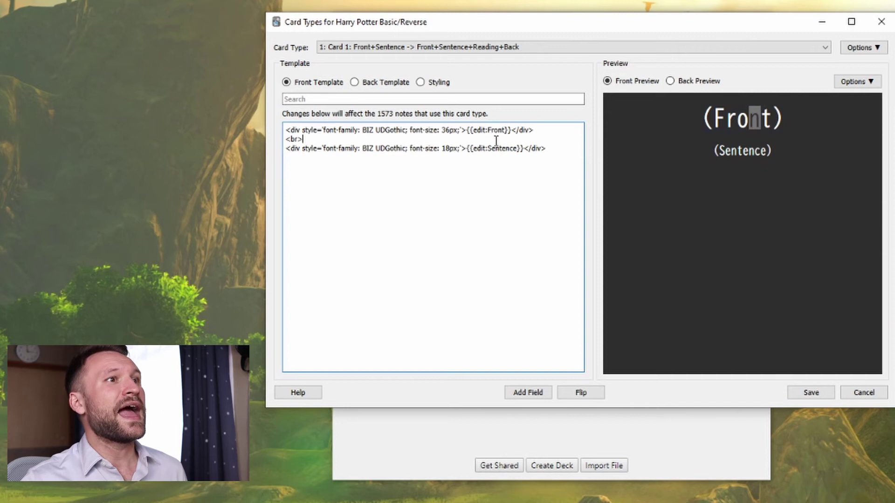
drag(516, 149, 492, 148)
click(490, 147)
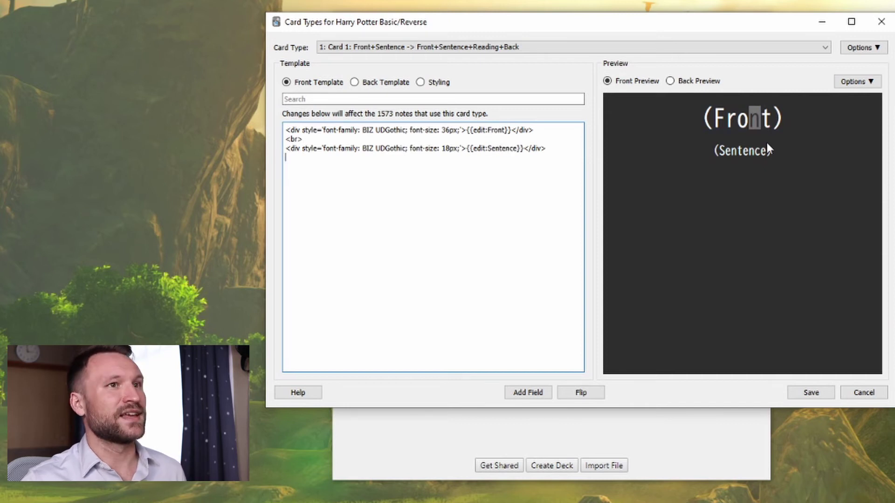
Inspect the Reading and Back fields in Card 1's back template, then view its styling CSS
click(355, 82)
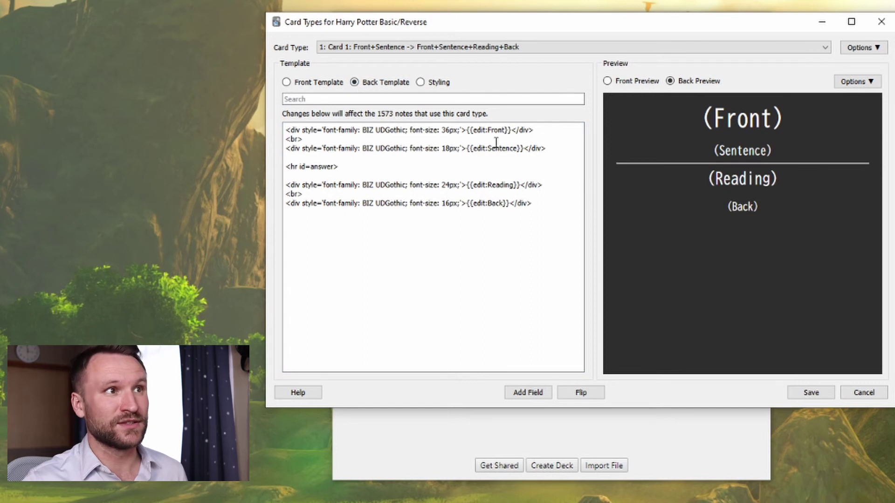
drag(485, 184, 508, 215)
click(506, 204)
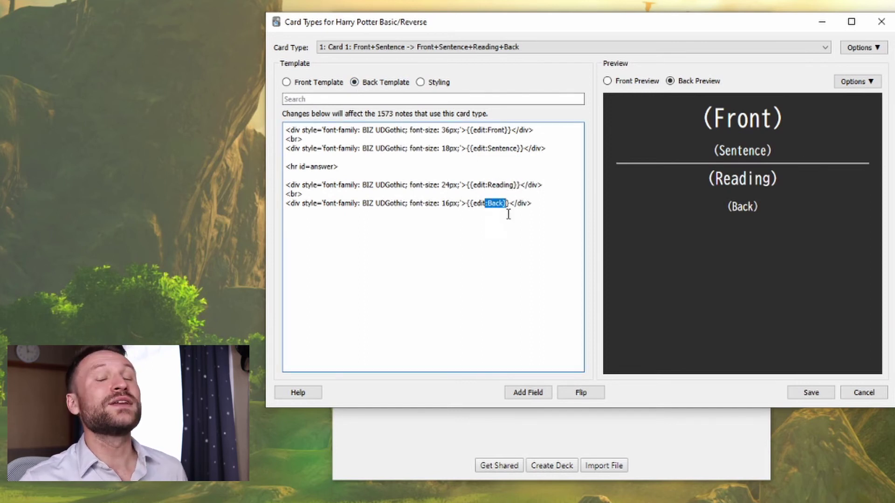
click(497, 250)
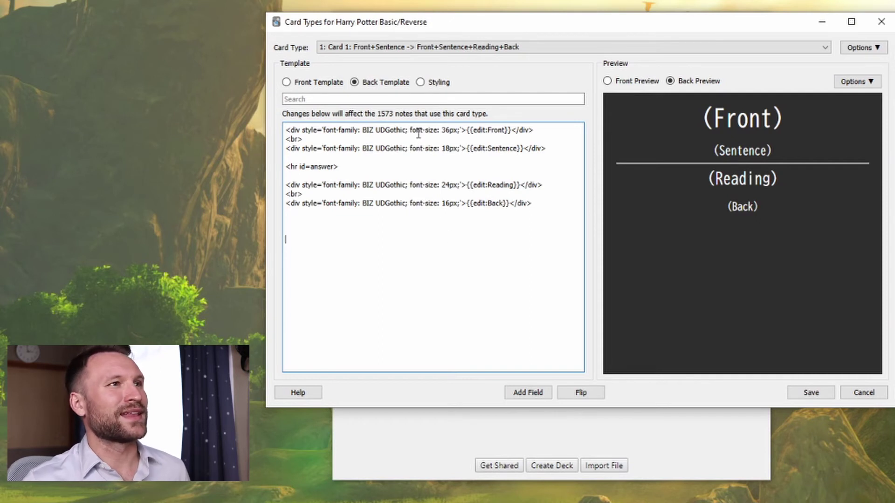
click(420, 82)
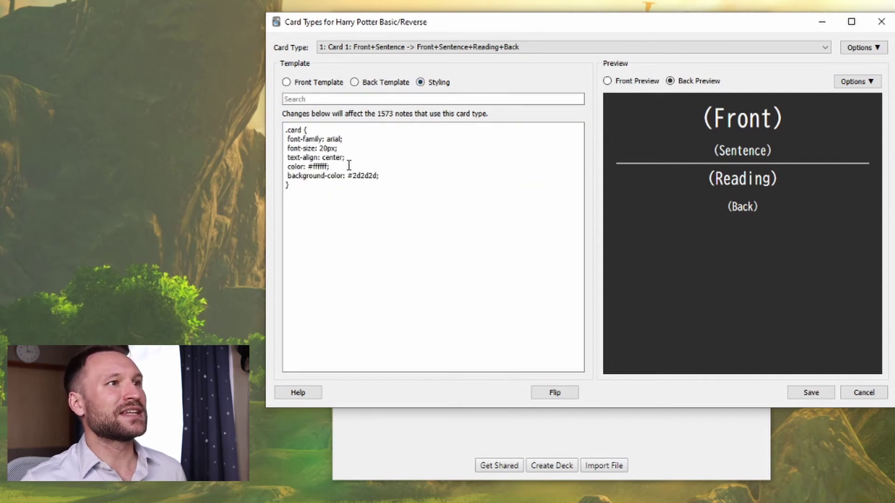
click(371, 197)
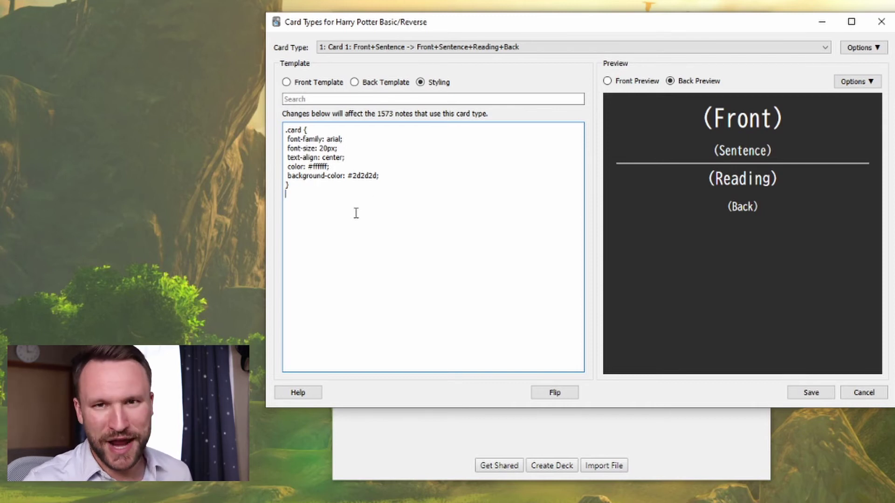
Switch to Card 2 and inspect its back preview fields, styling and the front's edit: prefix
click(490, 48)
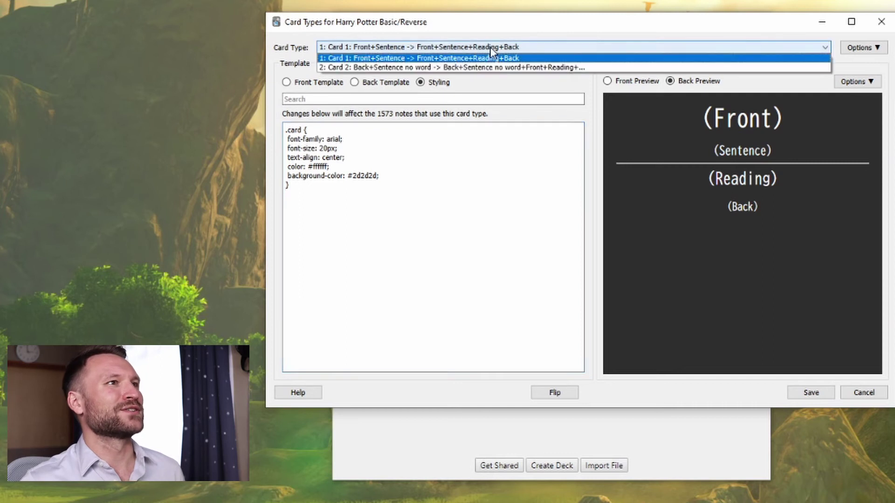
click(513, 67)
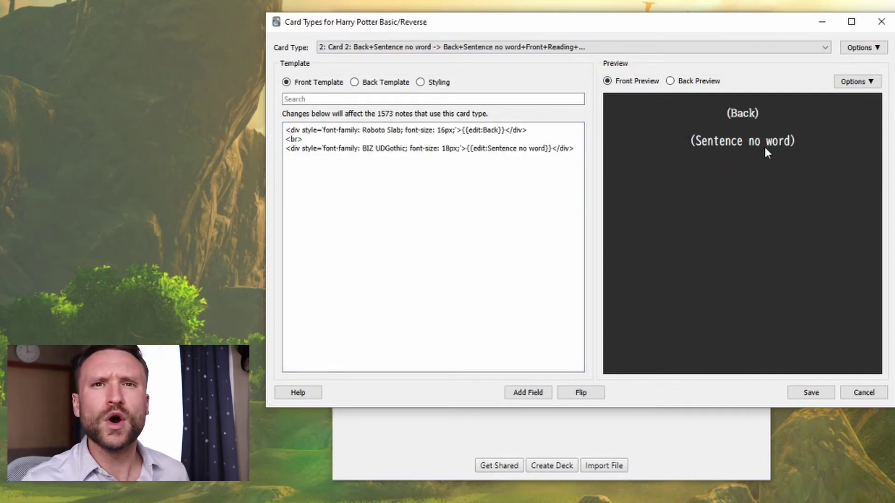
click(380, 83)
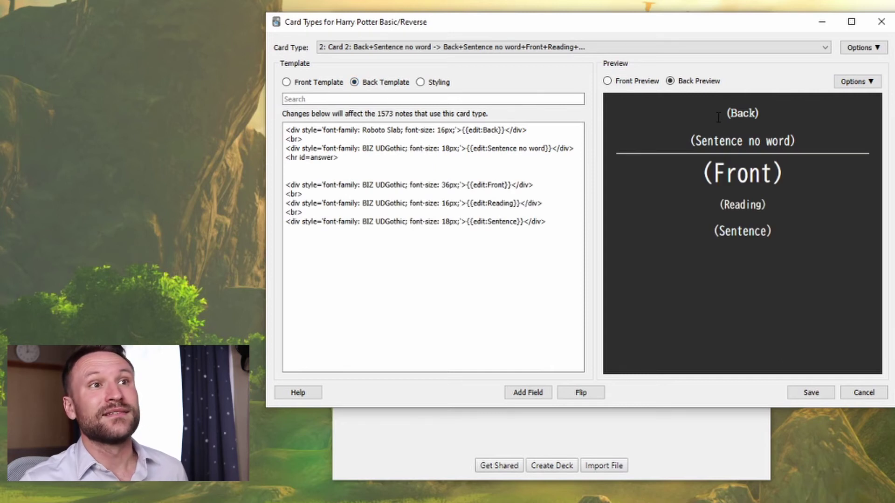
drag(704, 173, 786, 173)
drag(716, 202, 776, 201)
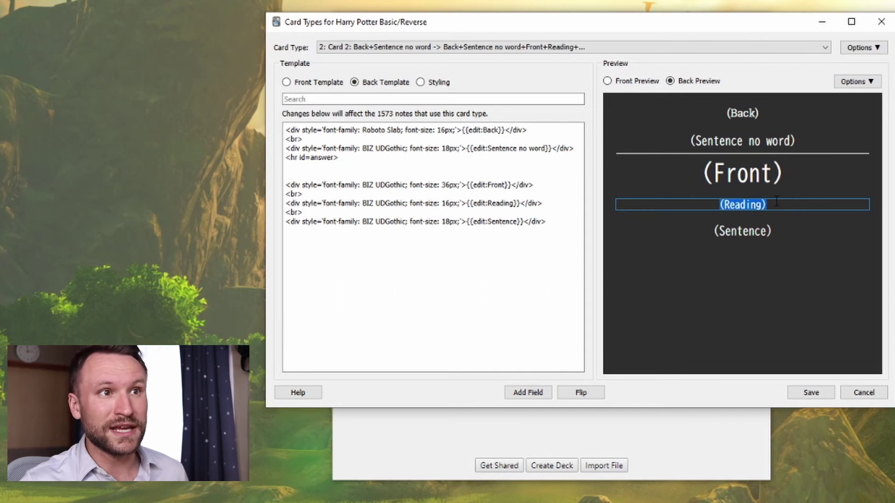
drag(713, 236, 779, 231)
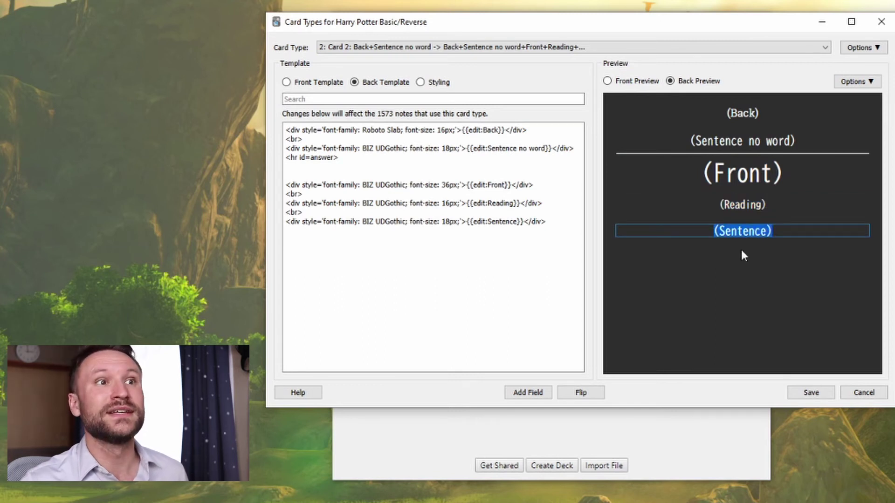
click(421, 82)
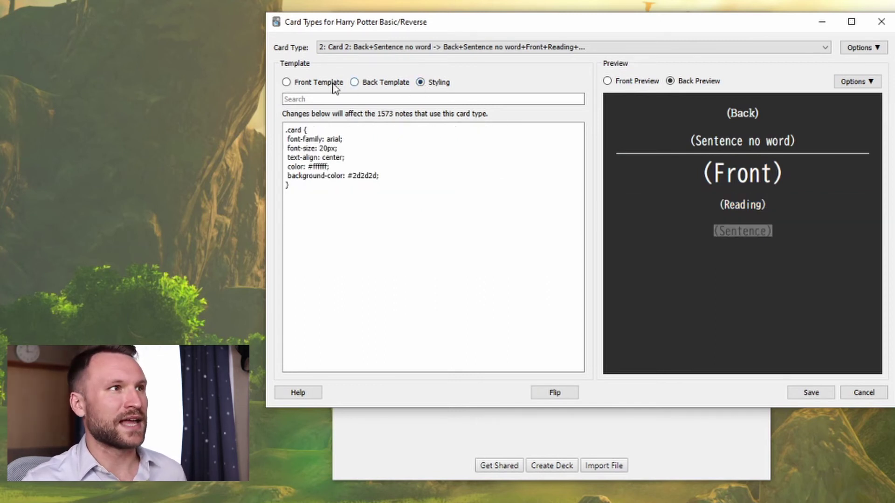
click(286, 82)
mouse_move(489, 150)
mouse_down()
mouse_move(472, 149)
mouse_move(478, 131)
mouse_move(468, 131)
mouse_move(481, 149)
mouse_move(472, 149)
mouse_up()
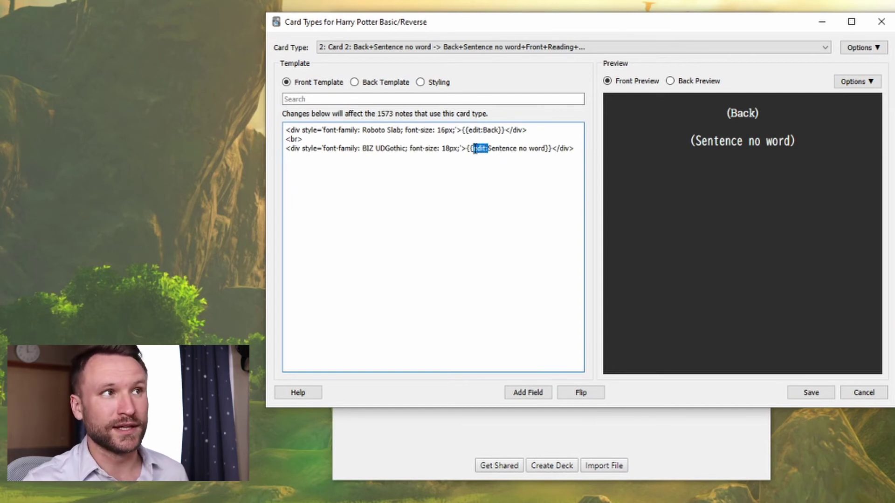
Open the AnkiWeb page of the installed Edit Field During Review Cloze add-on
click(394, 39)
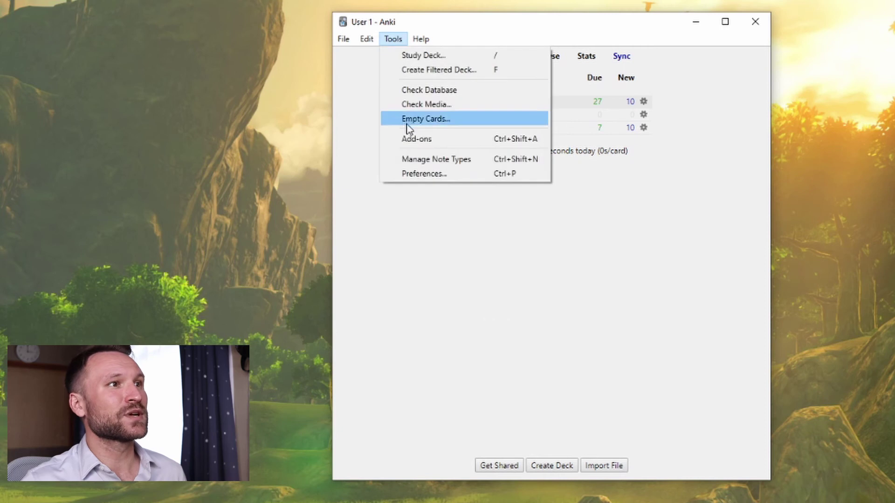
click(408, 139)
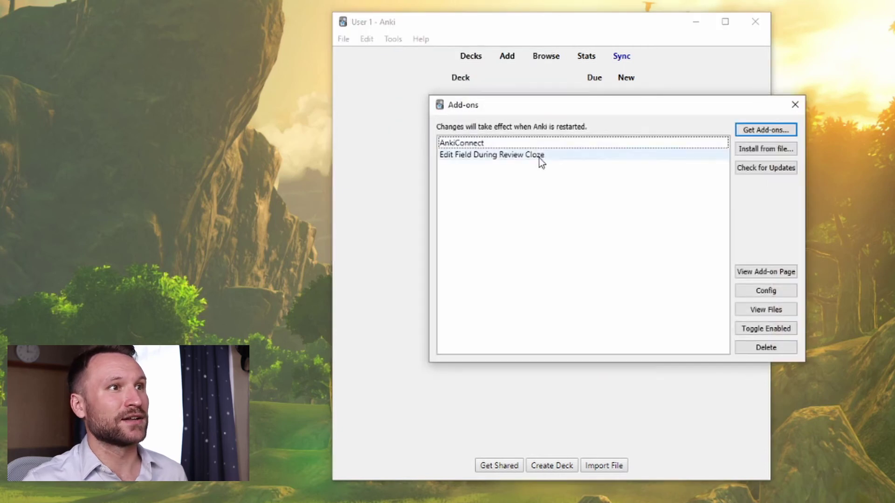
click(536, 157)
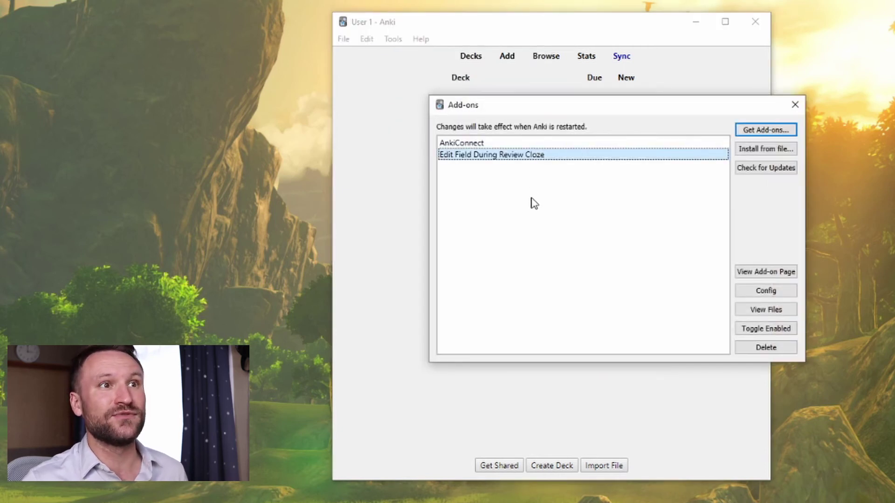
click(766, 272)
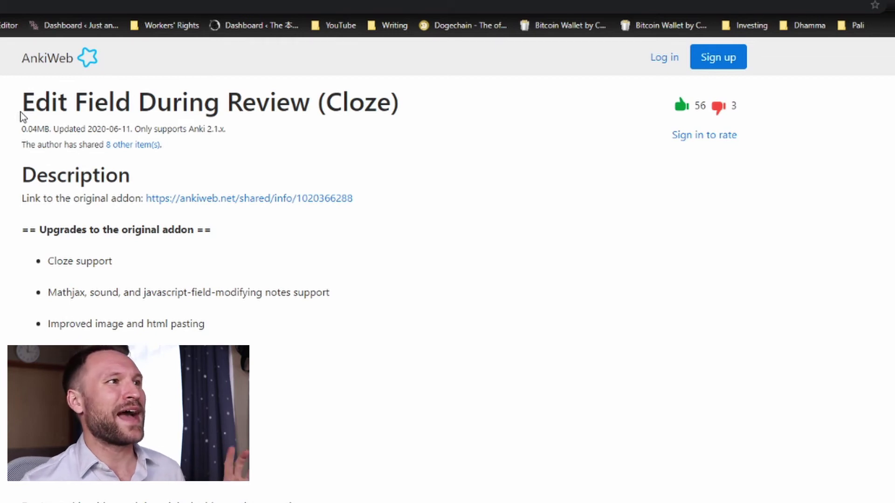
Read the add-on's AnkiWeb page from its title downward
drag(21, 111, 310, 103)
click(393, 103)
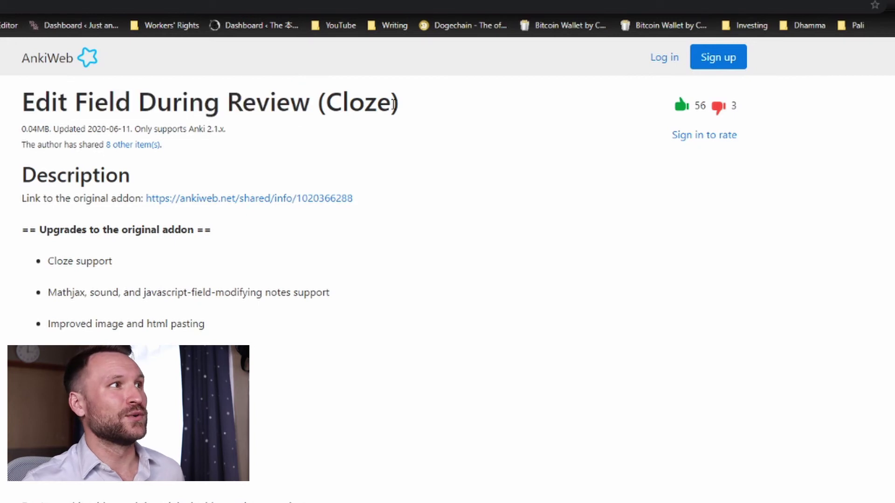
scroll(448, 270, down, 10)
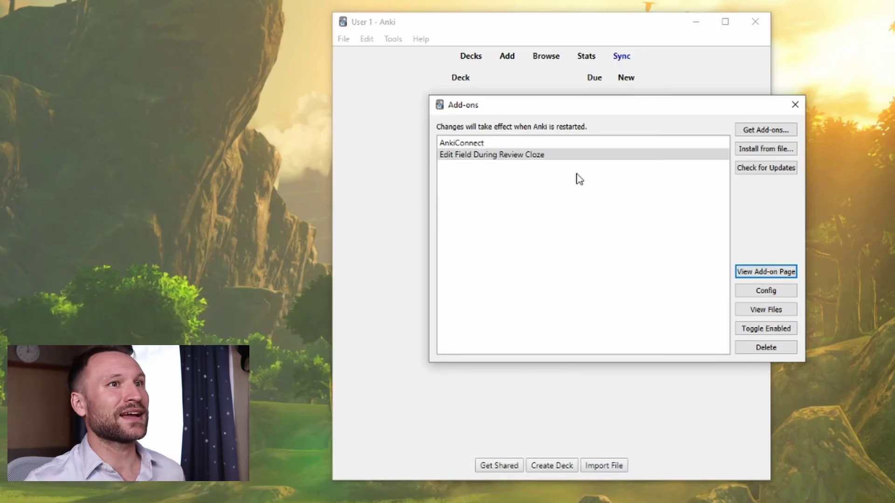
Paste the add-on code into Get Add-ons, cancel it, and close the Add-ons list
click(769, 131)
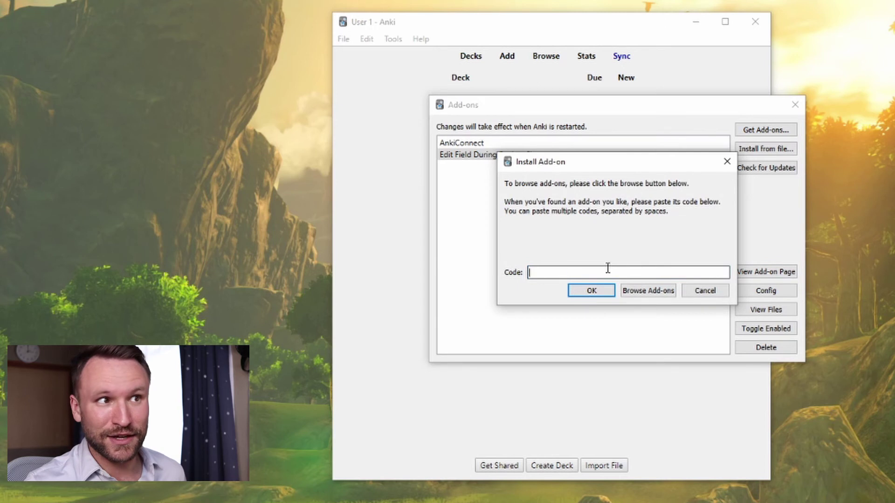
text(385888438)
click(705, 291)
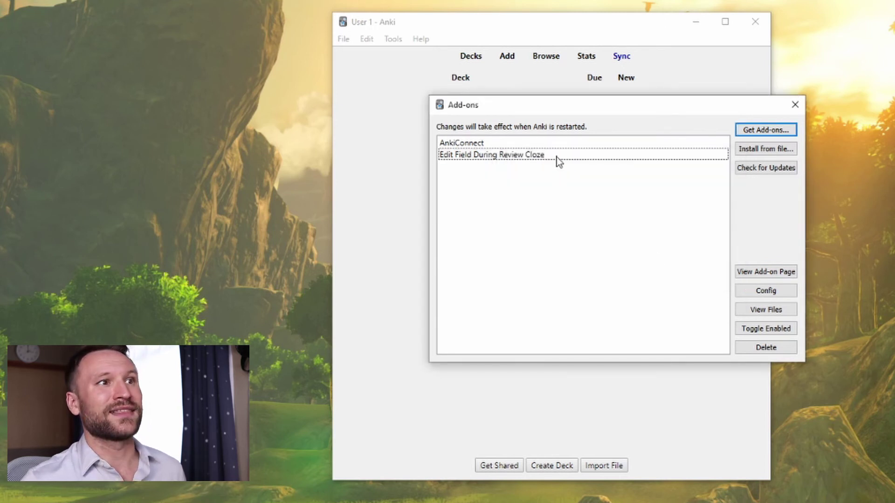
click(796, 105)
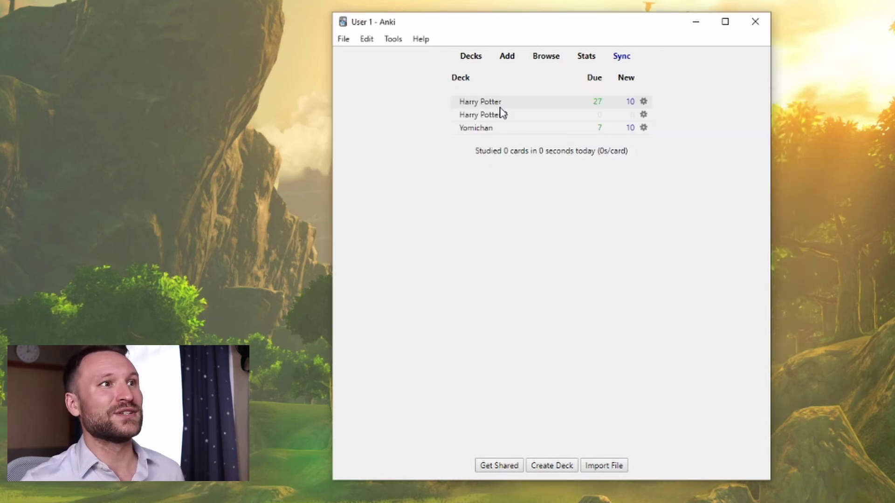
Import the Harry Potter file into Harry Potter 2 with field 2 mapped to Sentence (135 notes)
click(483, 114)
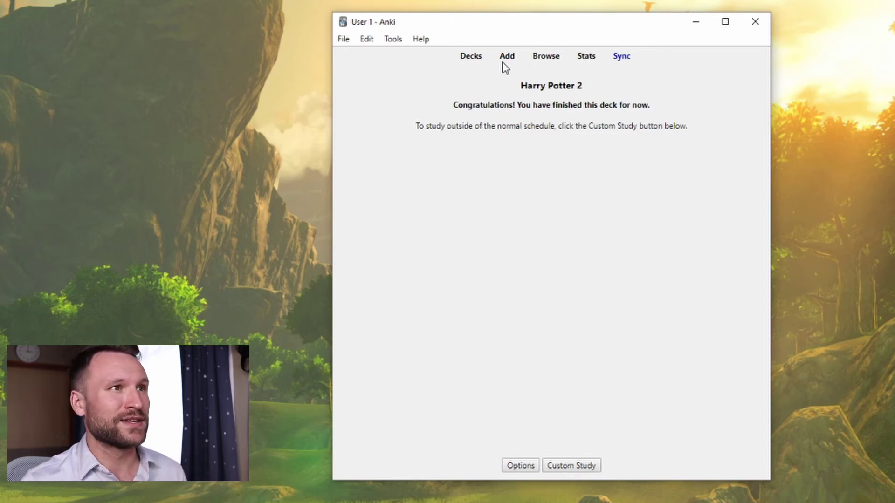
click(393, 39)
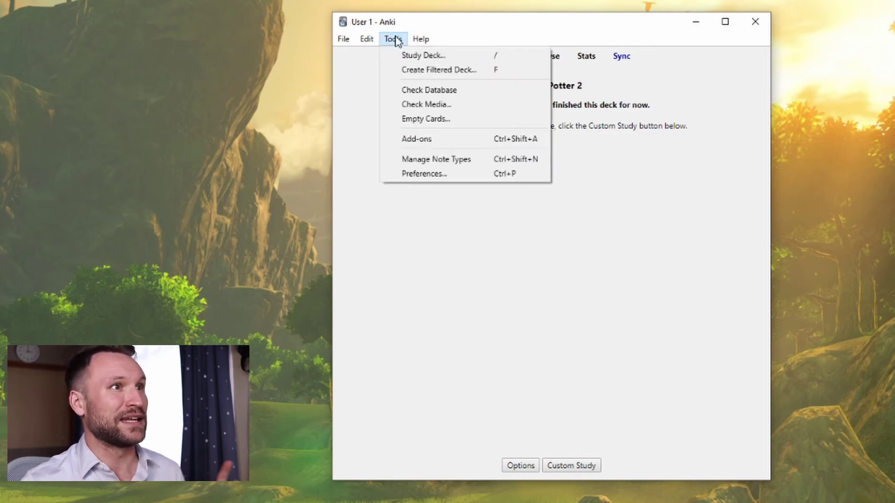
mouse_move(344, 39)
click(368, 76)
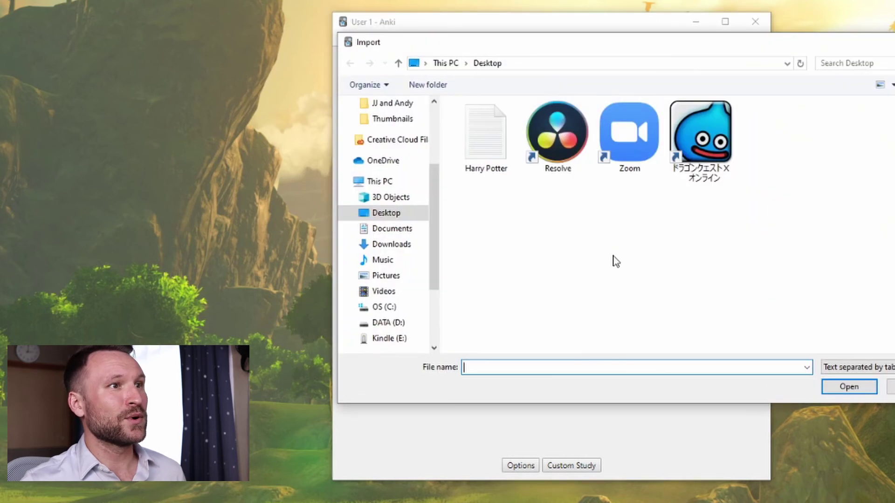
double_click(480, 157)
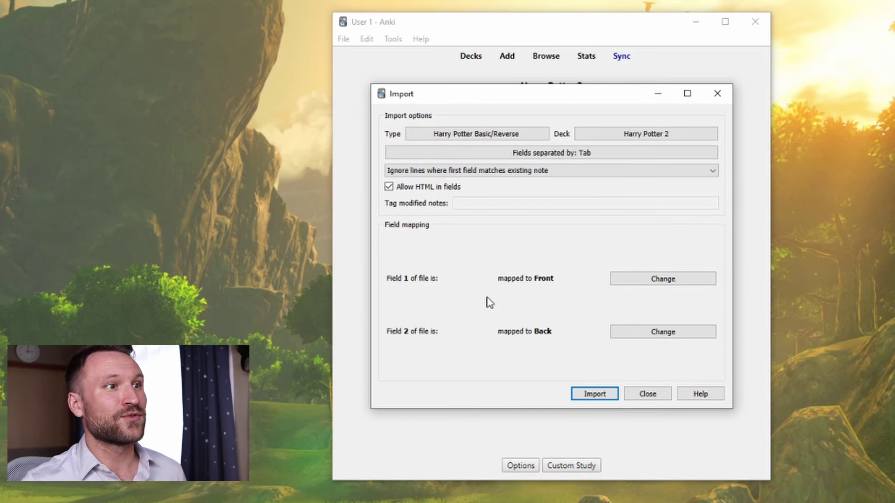
click(677, 334)
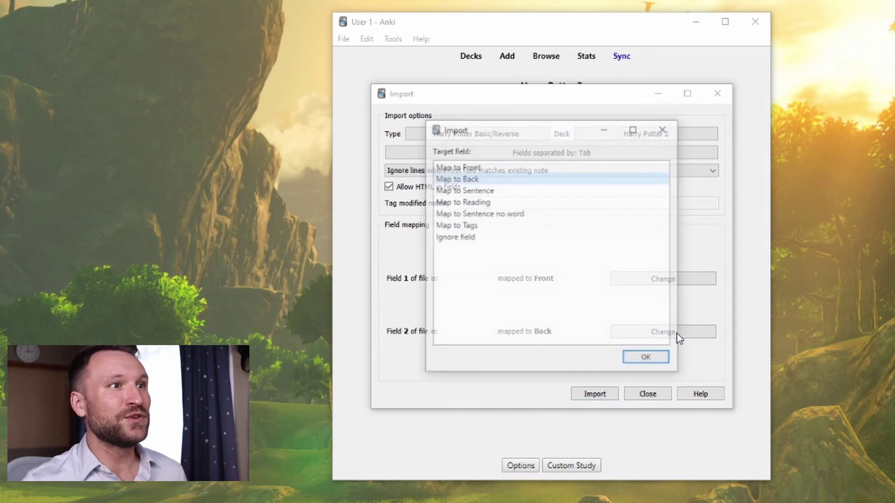
click(510, 190)
click(646, 361)
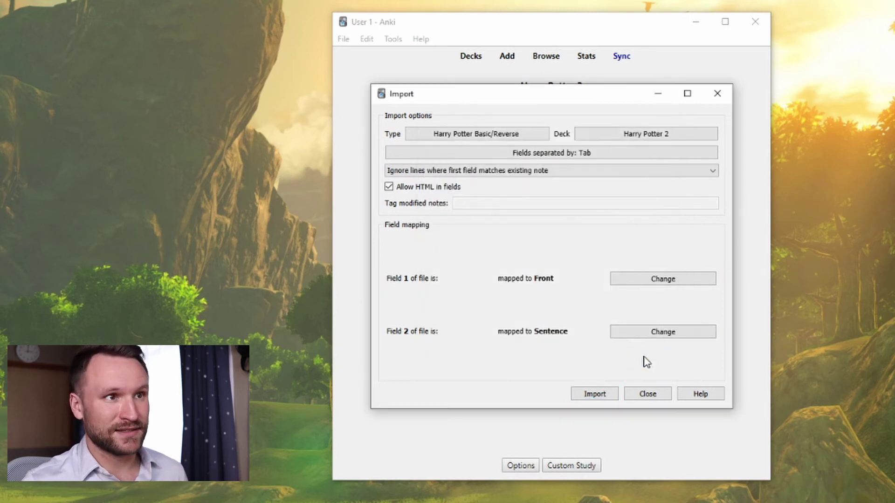
click(602, 396)
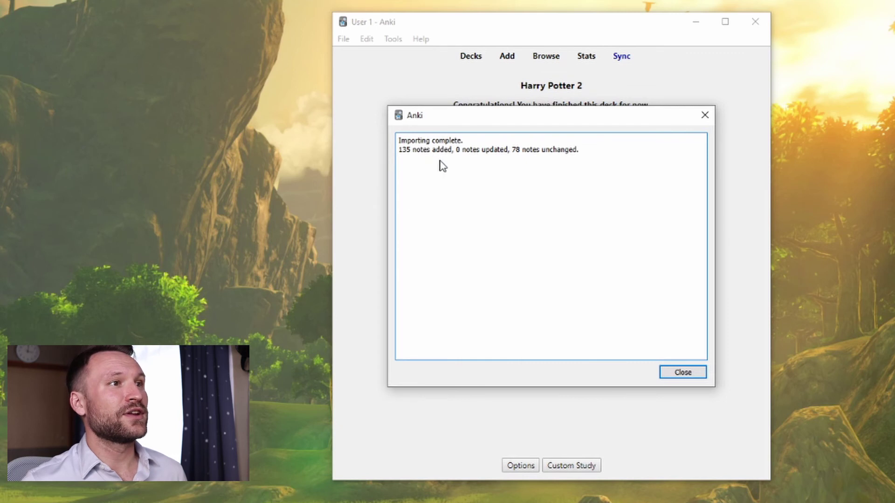
click(687, 376)
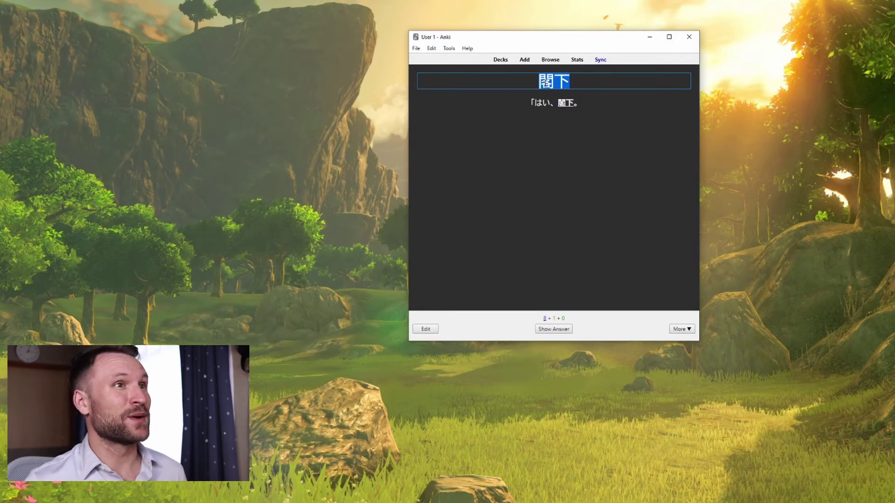
Search for 閣下 in both goo辞書 and Jisho
key(alt+Tab)
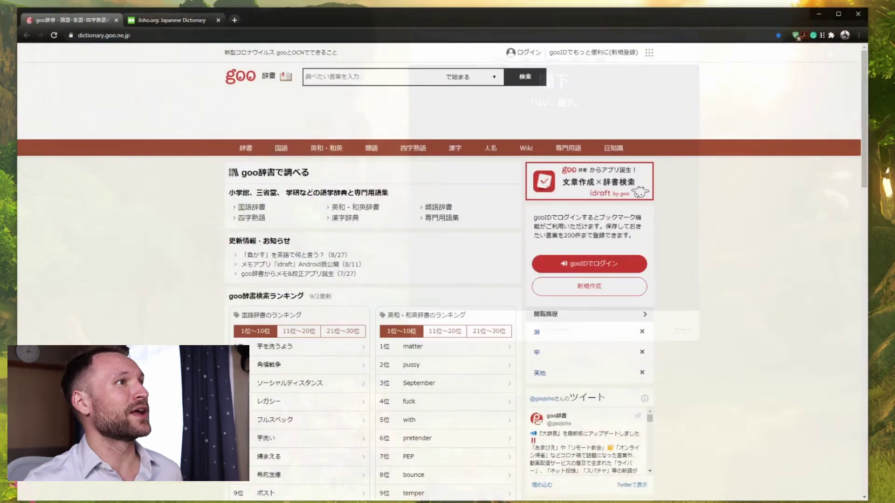
text(閣下)
key(Return)
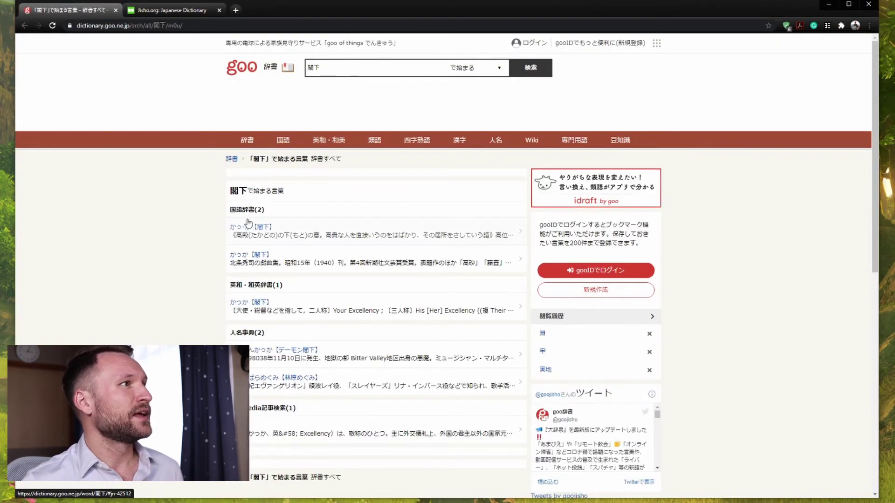
click(171, 10)
text(閣下)
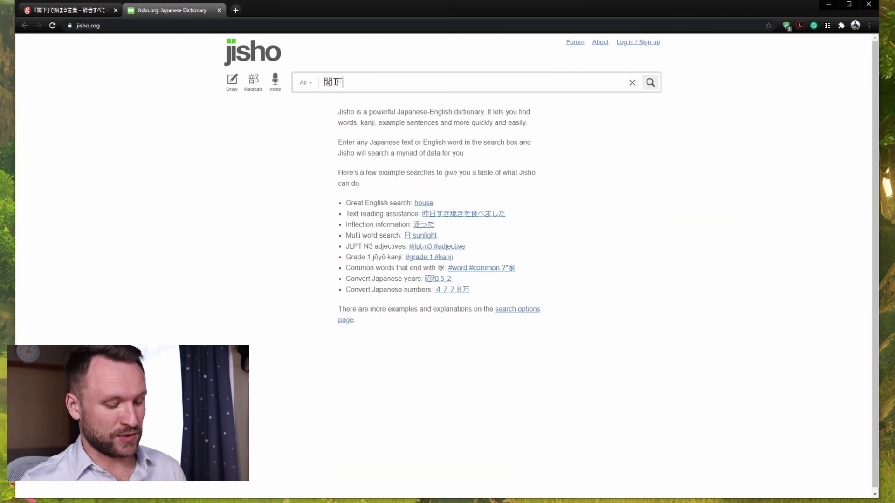
key(Return)
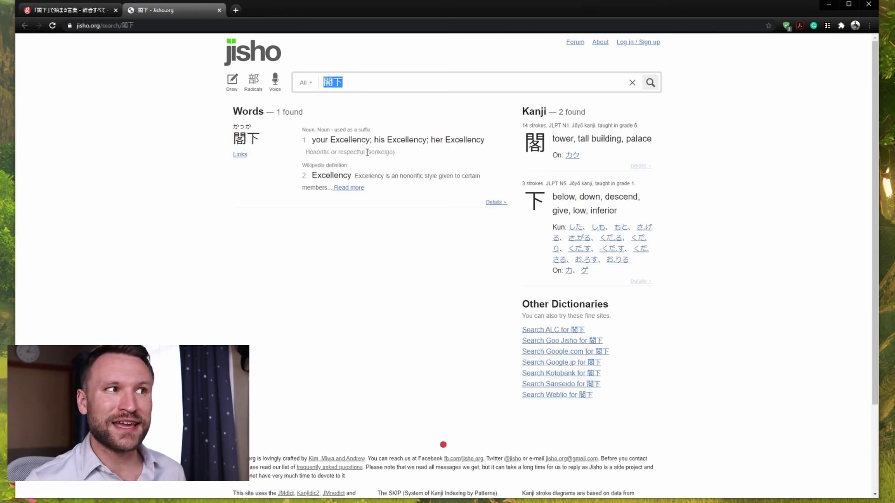
Open goo's full 閣下 entry and select its reading かっ-か
click(240, 154)
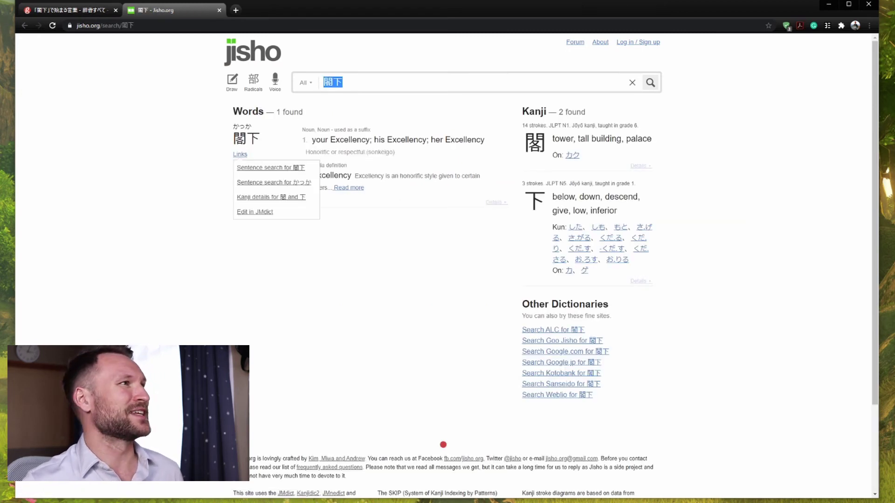
click(261, 182)
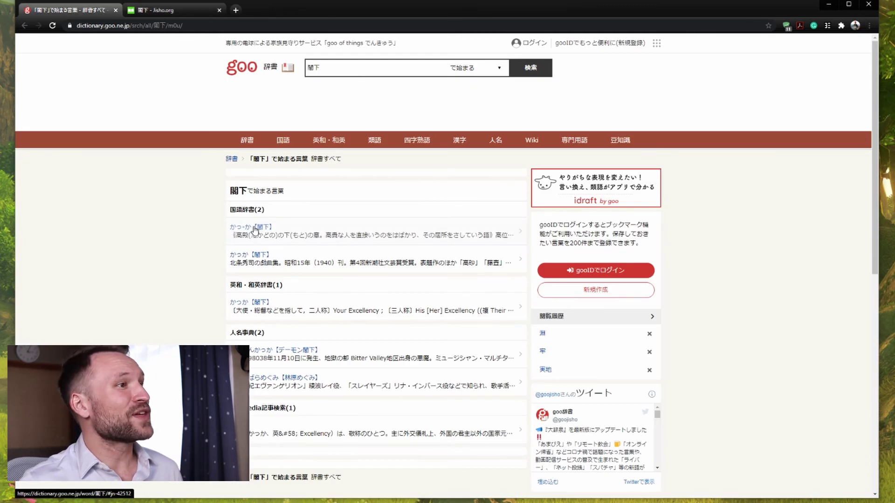
click(255, 230)
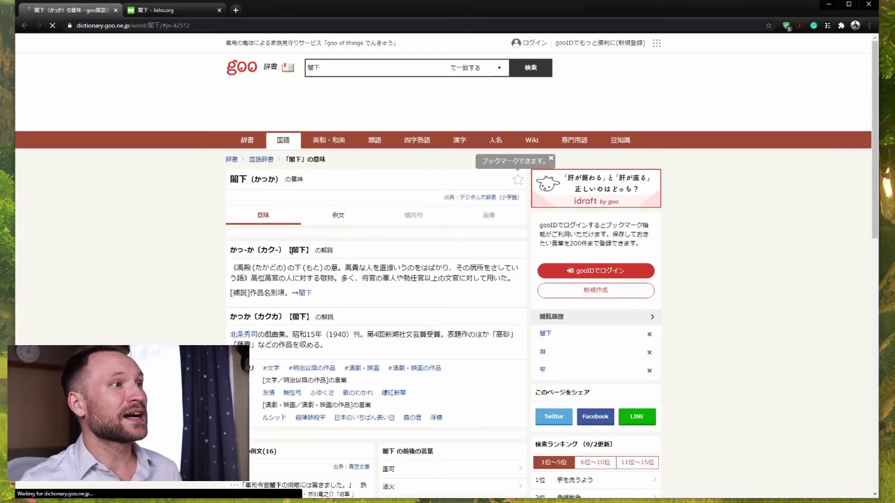
drag(256, 250, 231, 252)
key(ctrl+c)
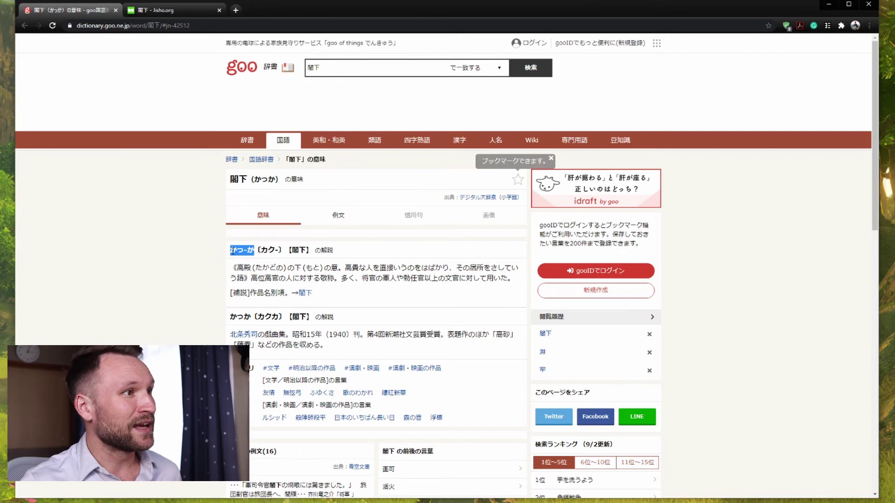
key(alt+Tab)
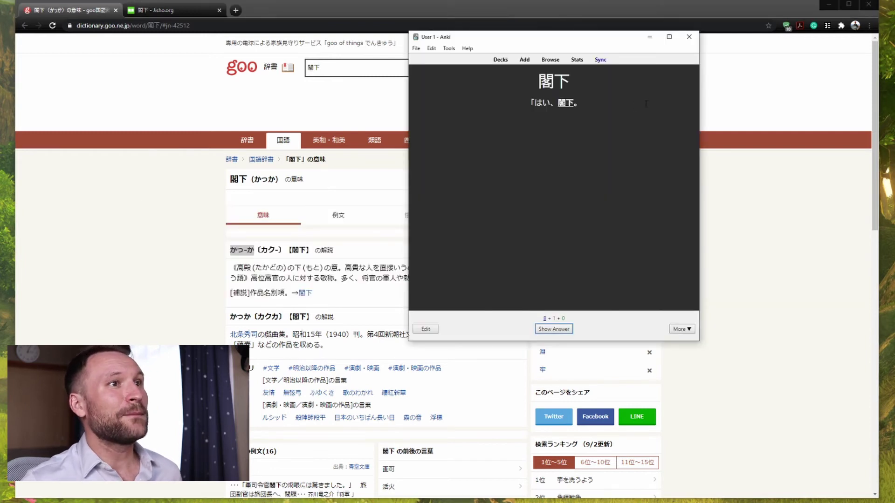
Reveal the 閣下 answer and paste the reading かっ-か and goo's Japanese definition
key(space)
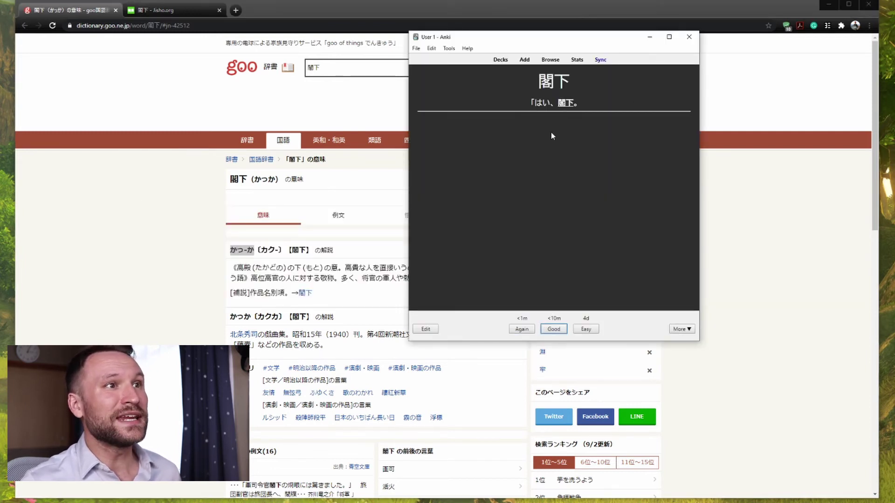
key(ctrl+v)
click(285, 282)
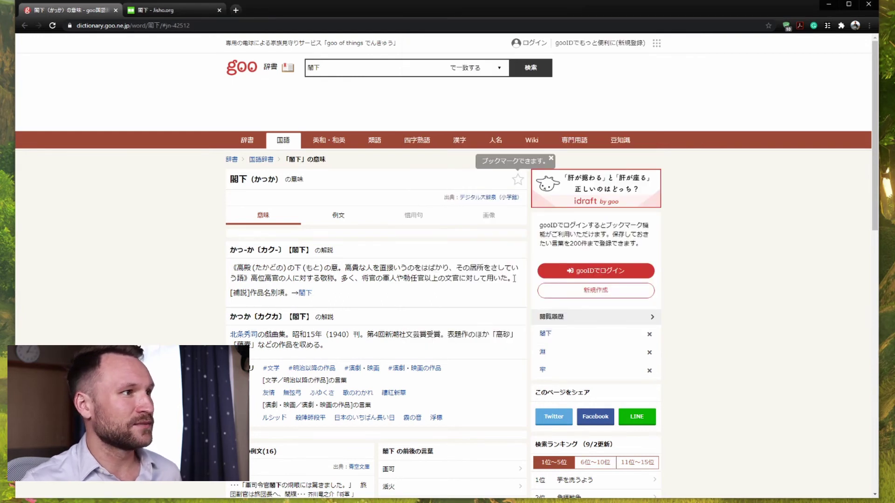
drag(514, 279, 231, 266)
key(ctrl+c)
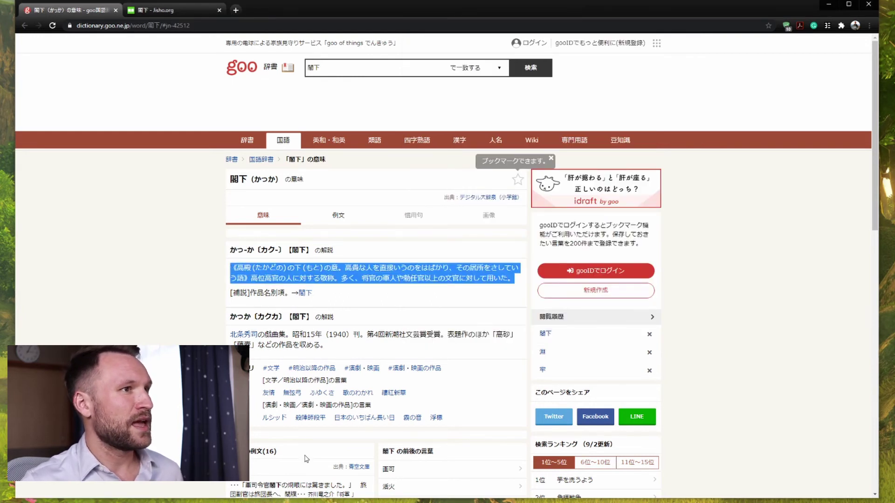
key(alt+Tab)
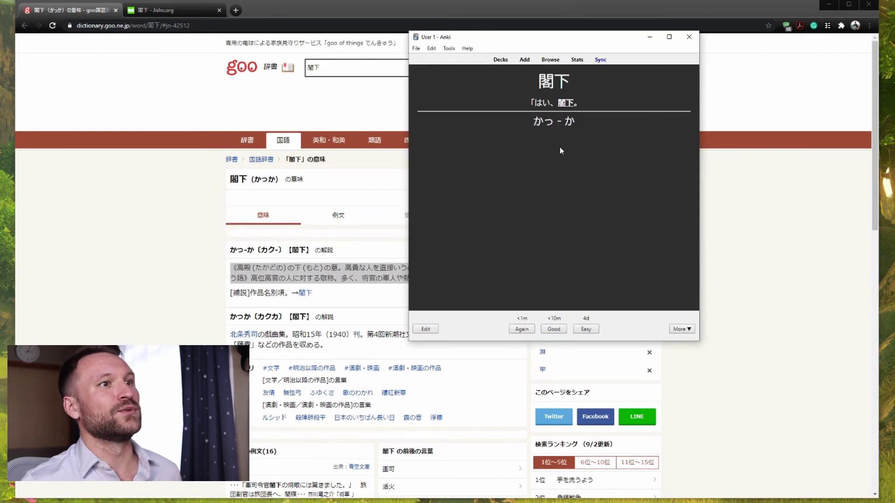
click(553, 136)
key(ctrl+v)
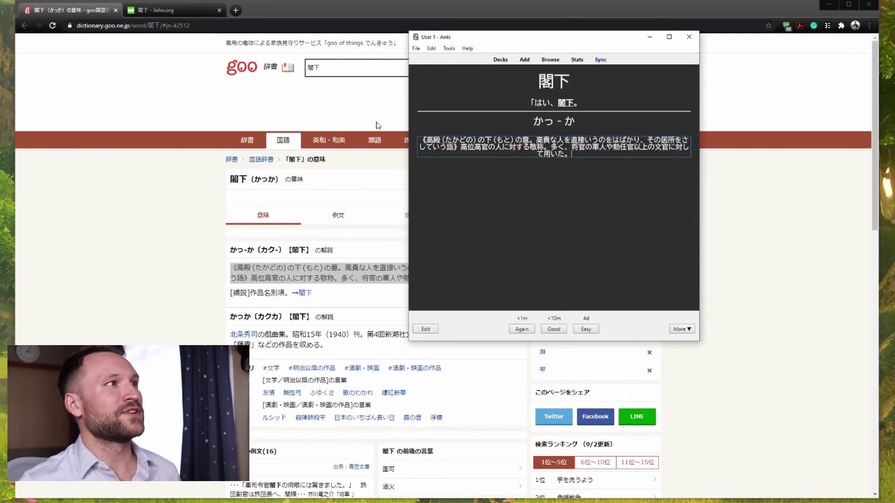
Add Jisho's gloss 'your Excellency; his Excellency; her Excellency' below the definition
click(181, 7)
drag(487, 139, 304, 132)
key(ctrl+c)
key(alt+Tab)
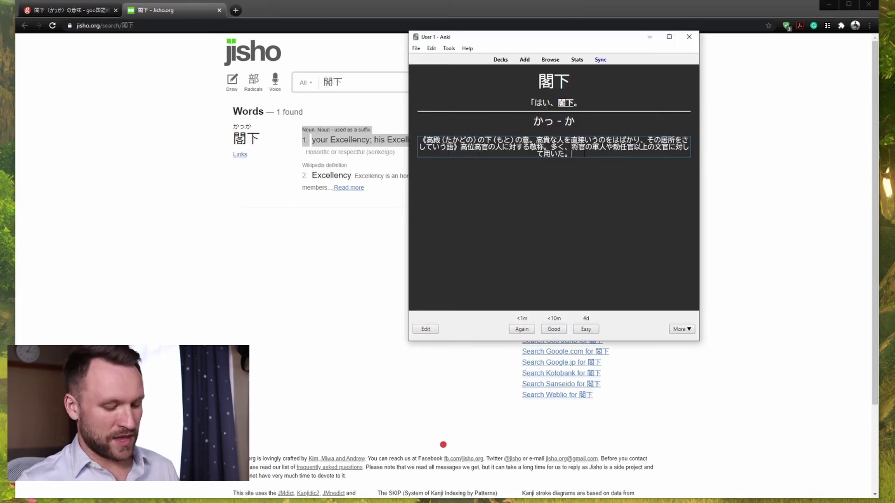
key(Return)
key(Return)
key(ctrl+v)
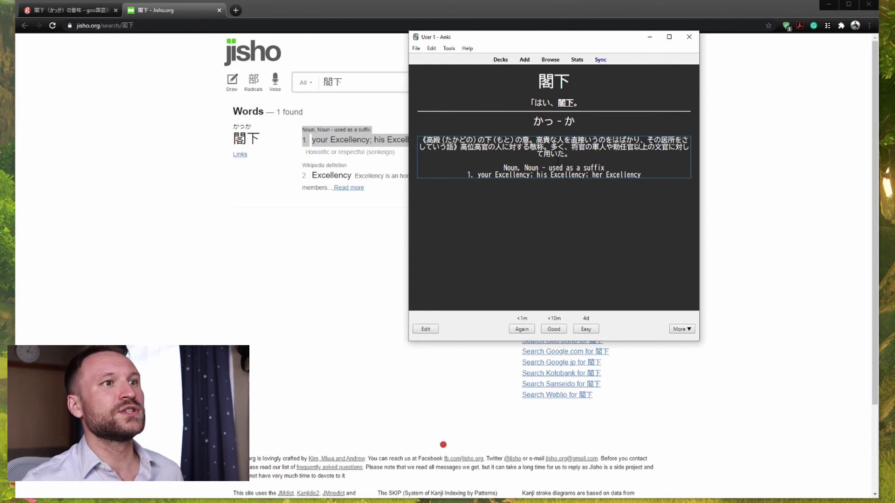
key(Tab)
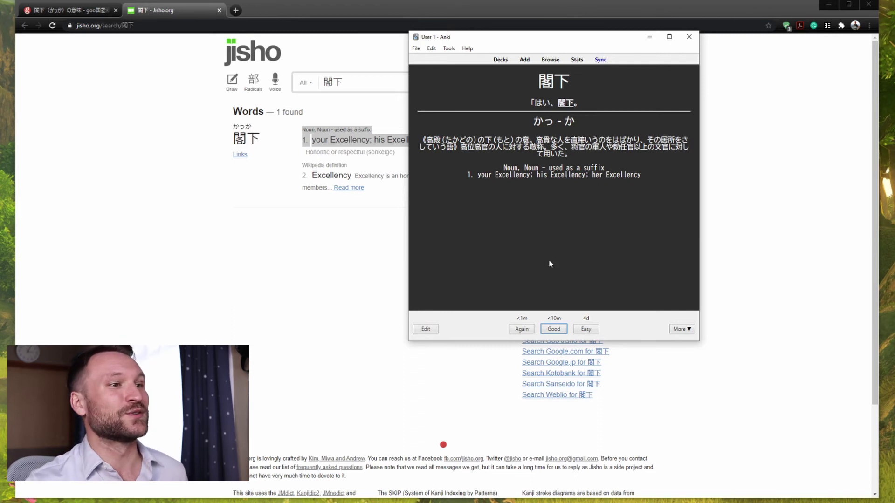
Grade both 閣下 cards Good and delete the 倒れる and 堪忍袋 notes
click(521, 329)
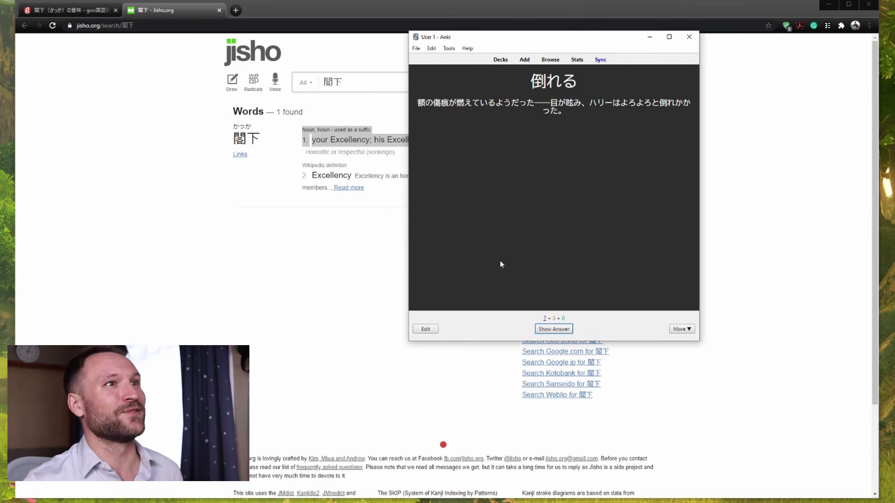
click(682, 330)
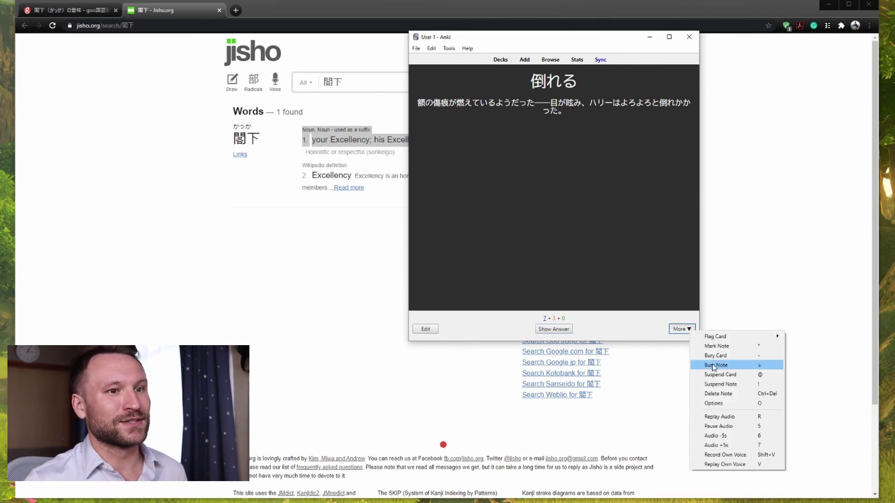
click(704, 399)
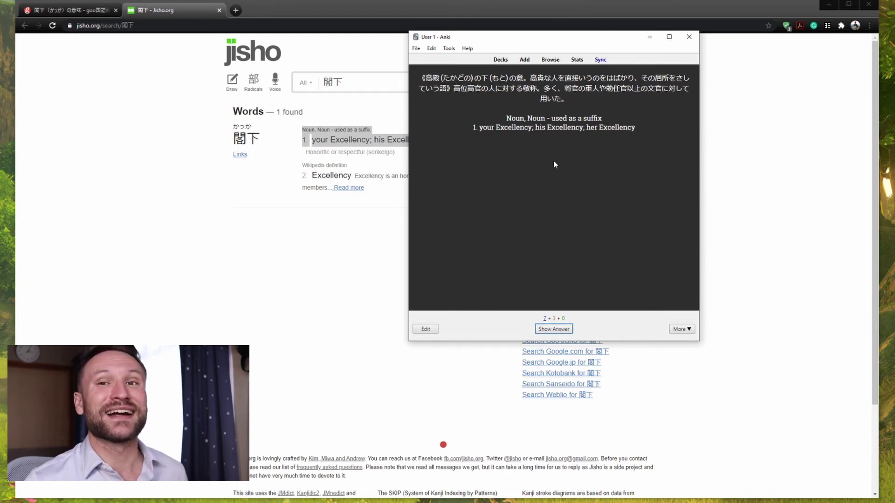
click(554, 329)
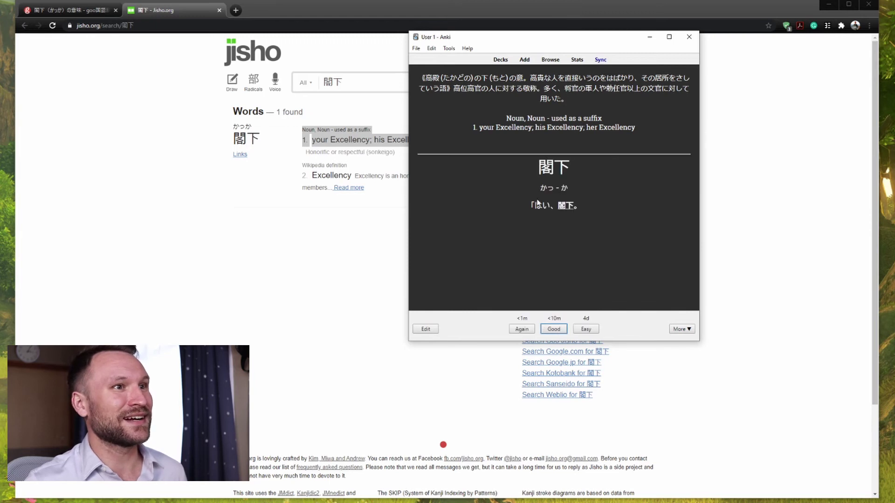
click(554, 330)
key(ctrl+Delete)
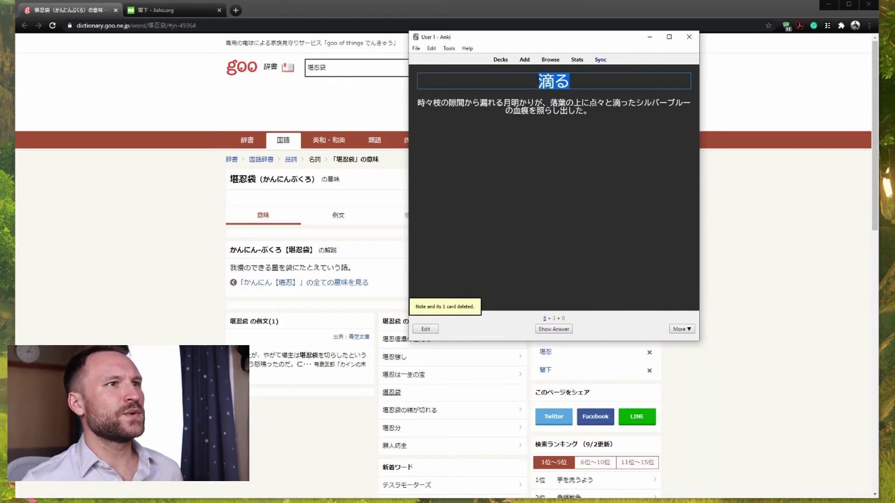
Search goo for 滴る and select its reading した-た・る
click(339, 65)
key(ctrl+a)
text(滴る)
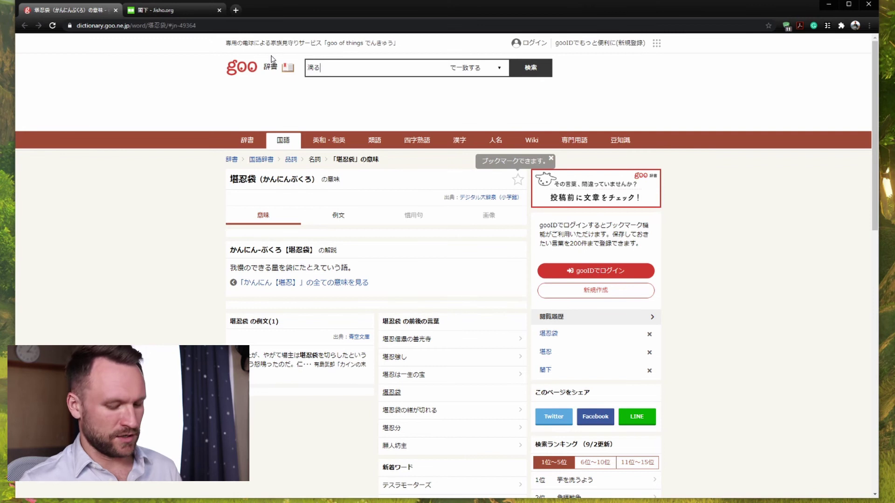
key(Return)
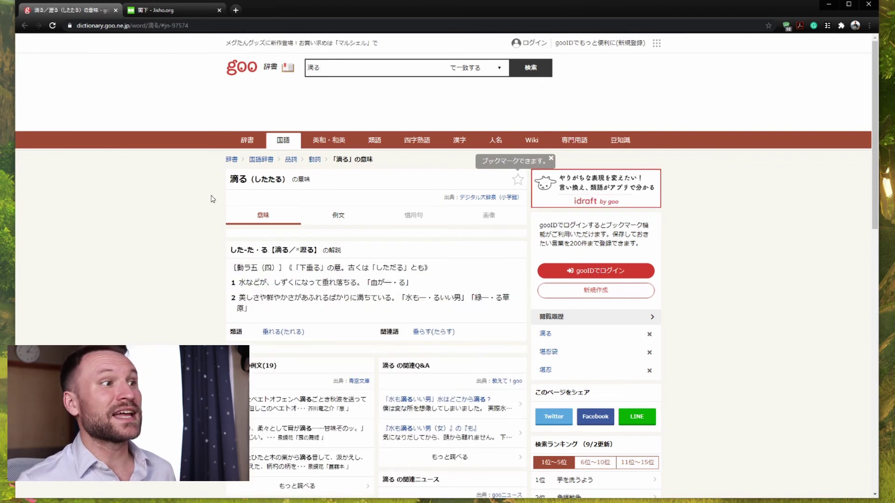
drag(268, 254, 230, 252)
key(ctrl+c)
Reveal the 滴る card's answer and paste the reading した-た・る
key(alt+Tab)
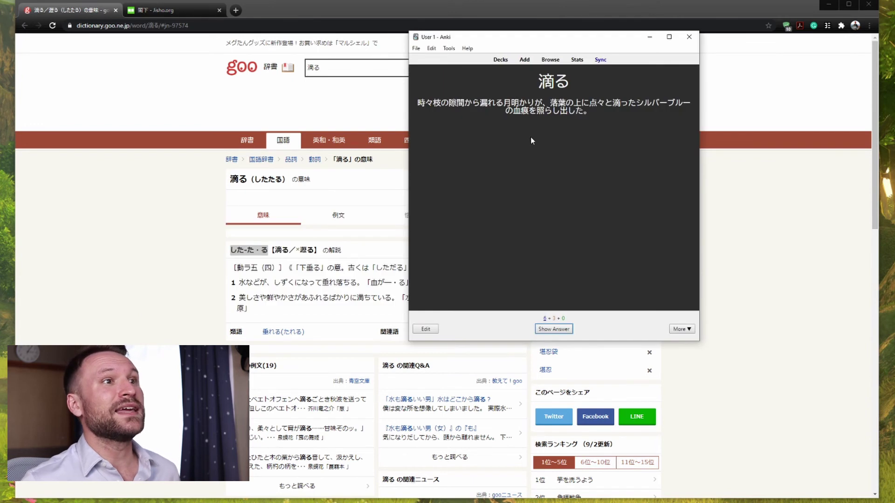
click(551, 330)
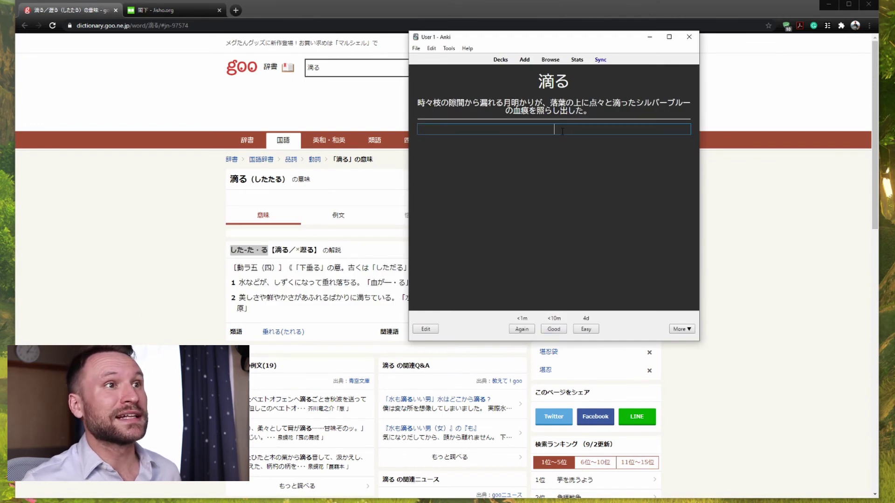
key(ctrl+v)
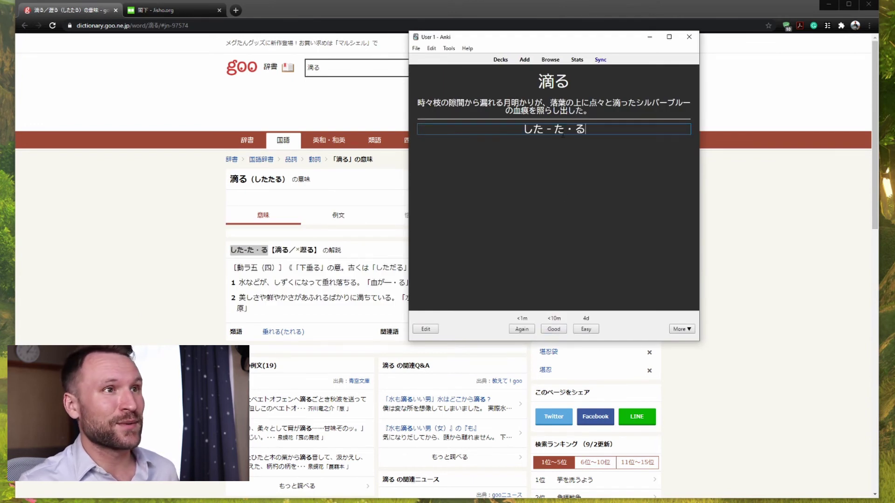
Copy goo's numbered 滴る definitions into the field below the reading
click(168, 233)
drag(261, 312, 233, 268)
key(alt+Tab)
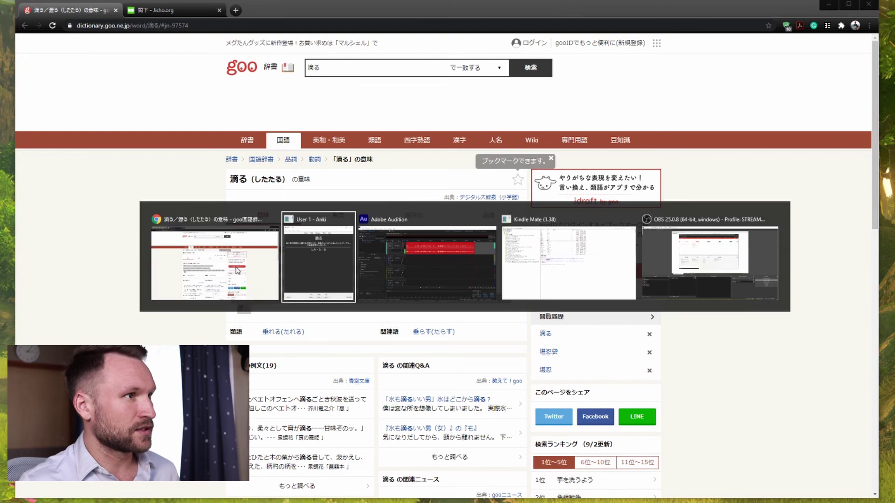
click(576, 146)
text(［動ラ五（四）］《「下垂る」の意。古くは「しただる」とも》 1 水などが、しずくになって垂れ落ちる。「血が—・る」 2 美しさや鮮やかさがあふれるばかりに満ちている。「水も—・るいい男」「緑—・る草原」)
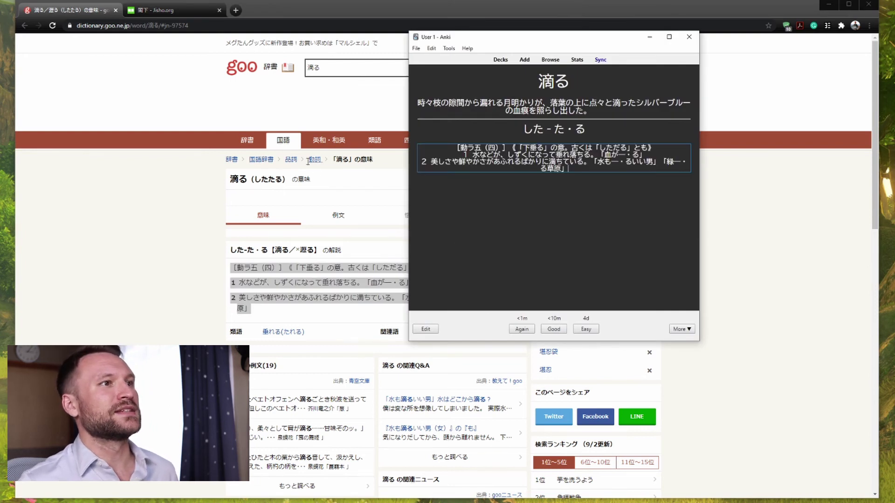
key(Return)
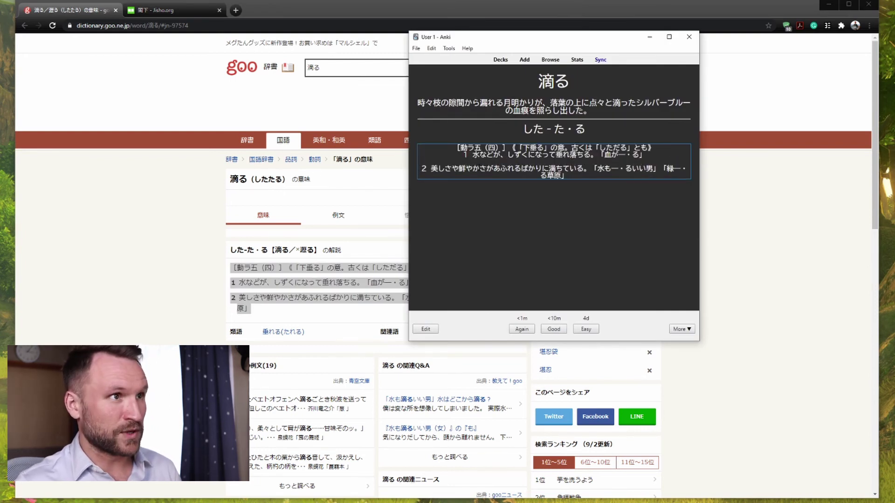
Look up 滴る on Jisho, using the word copied from goo's search box
click(159, 13)
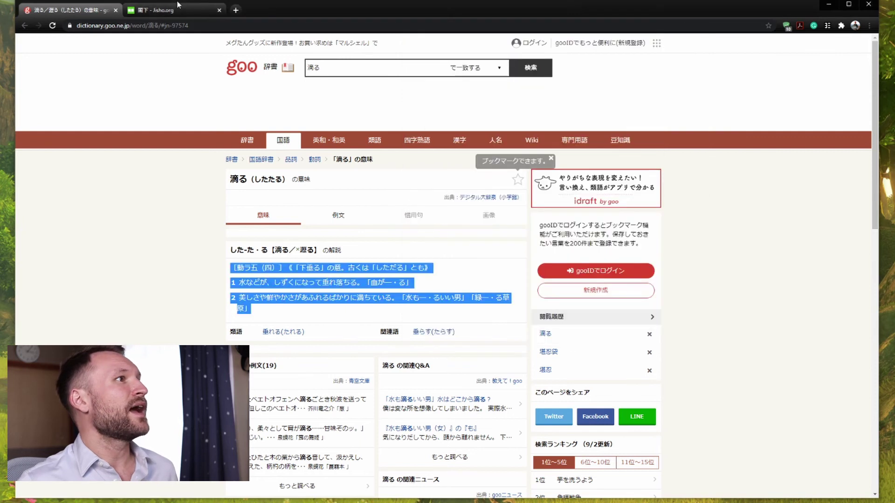
key(ctrl+v)
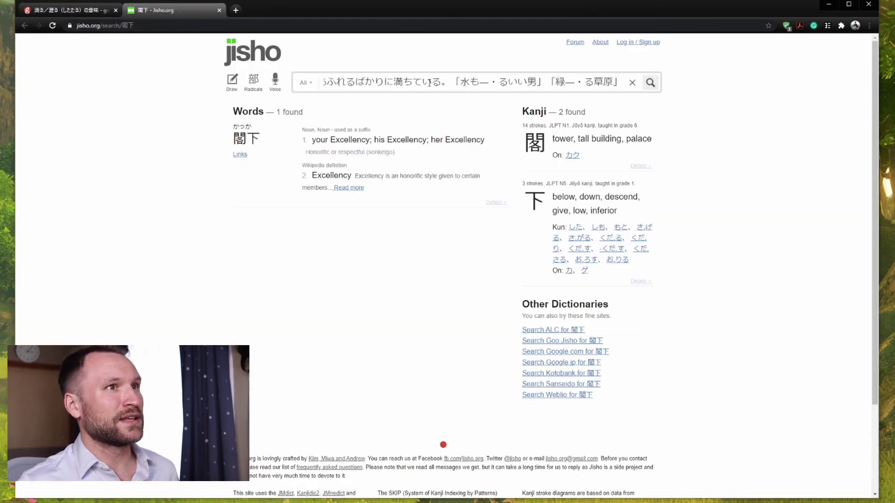
key(ctrl+a)
key(BackSpace)
click(57, 8)
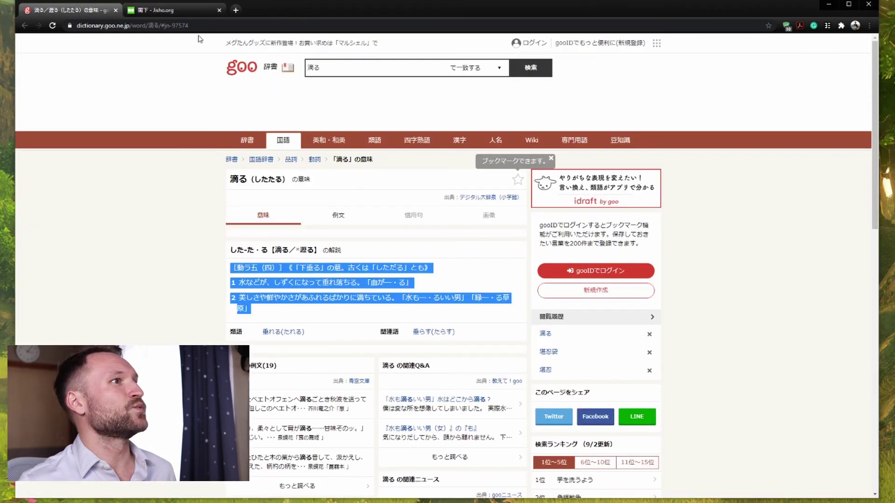
click(327, 71)
click(327, 70)
key(ctrl+a)
key(ctrl+c)
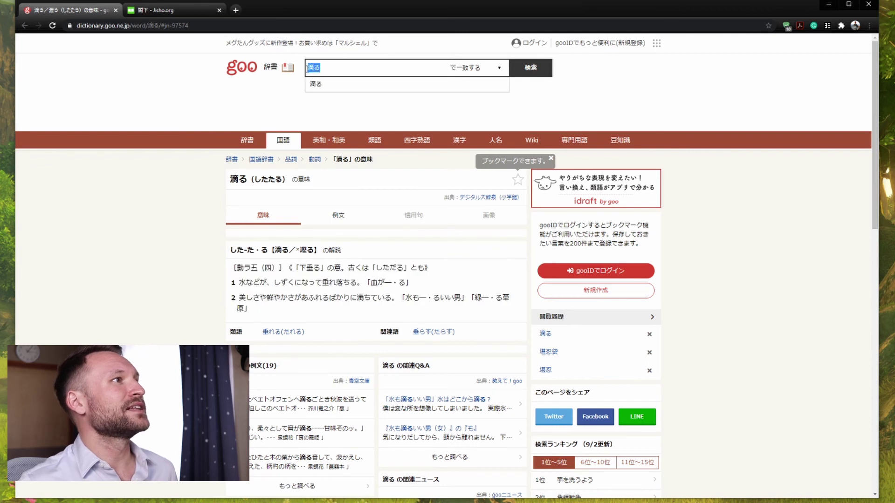
click(170, 10)
key(ctrl+v)
key(Return)
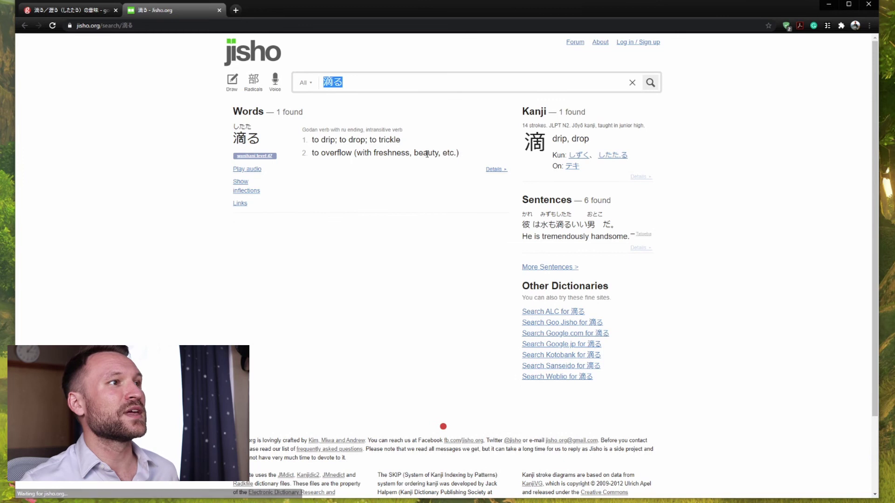
Return to Anki and grade the 滴る card Good
click(95, 10)
key(alt+Tab)
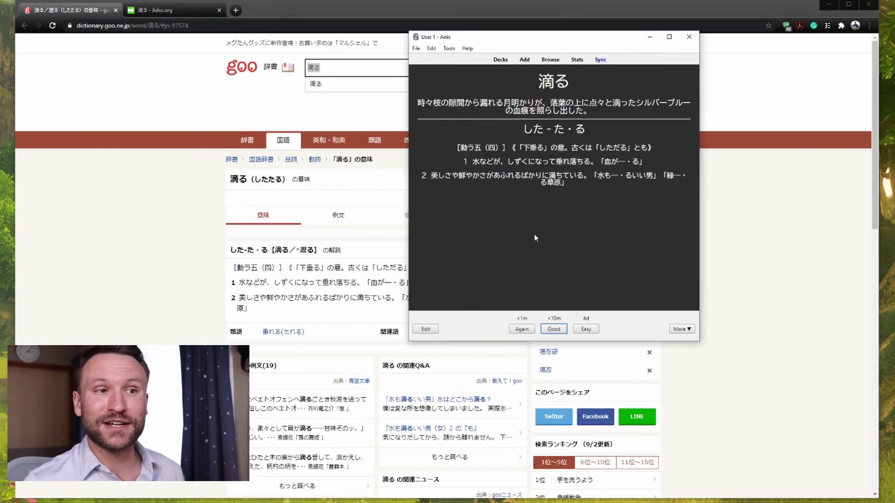
click(521, 330)
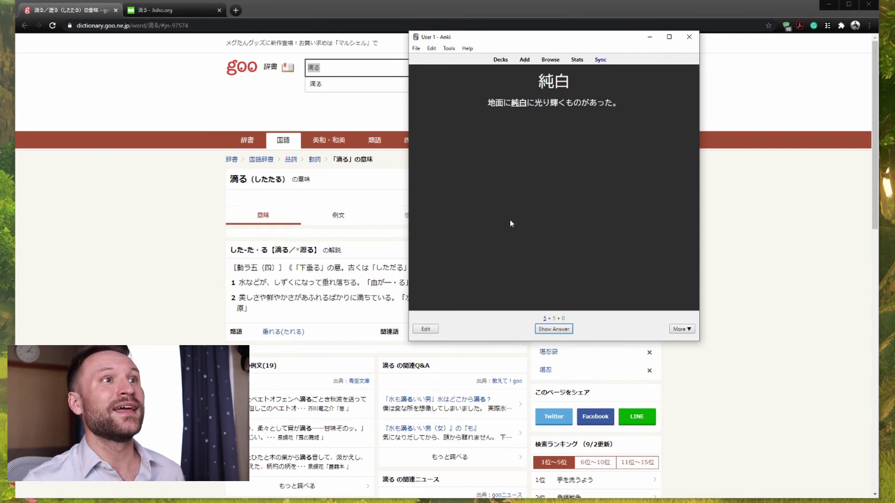
Look up 純白 on goo and put its reading じゅん-ぱく into the card's reading field
double_click(572, 81)
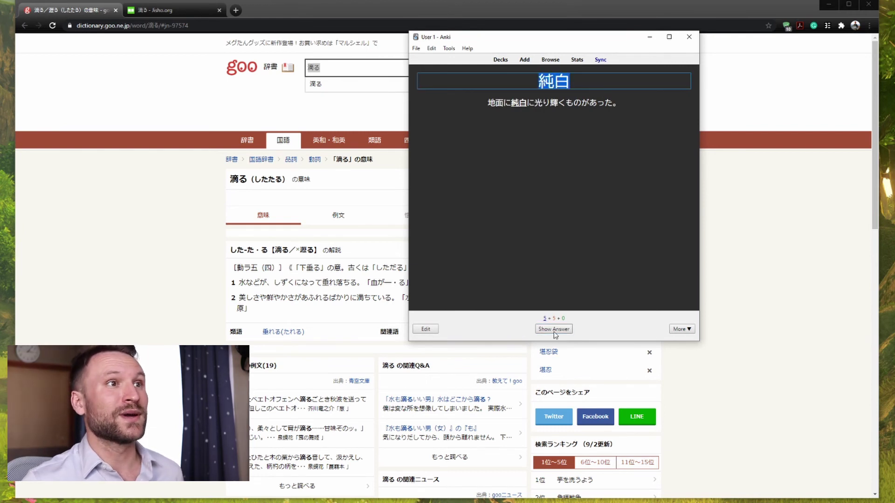
click(443, 176)
click(552, 330)
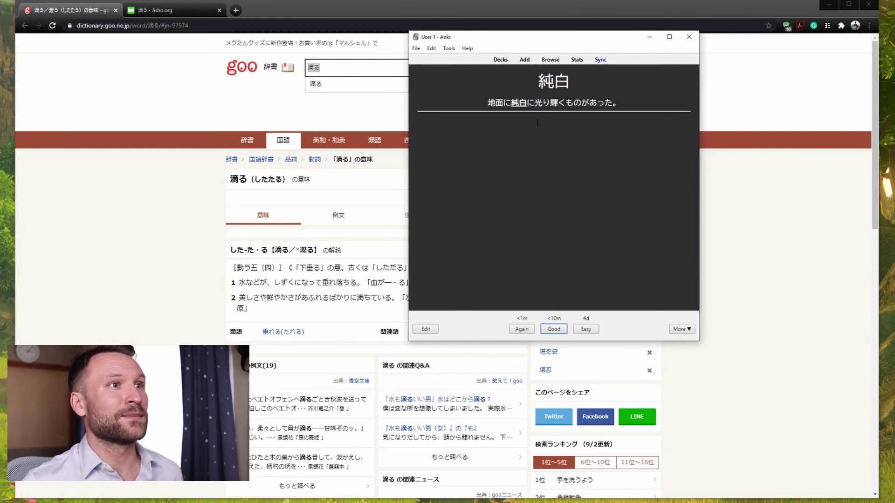
click(354, 61)
key(ctrl+v)
key(Return)
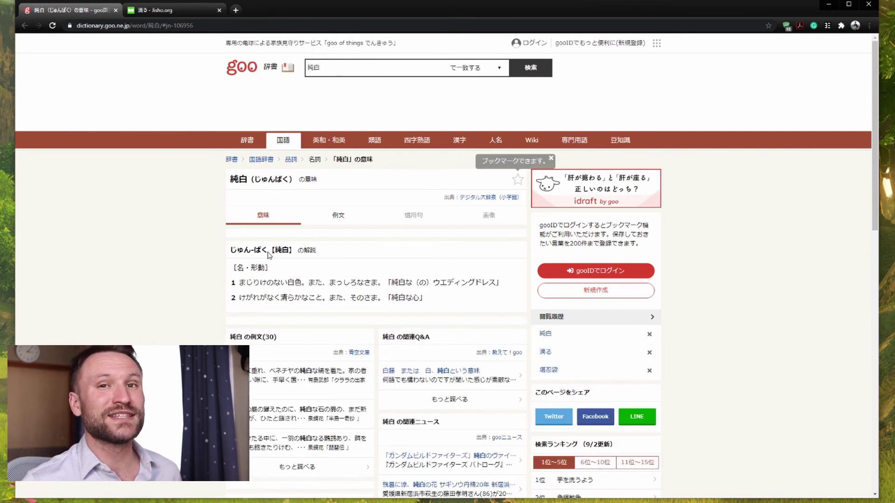
drag(266, 251, 230, 250)
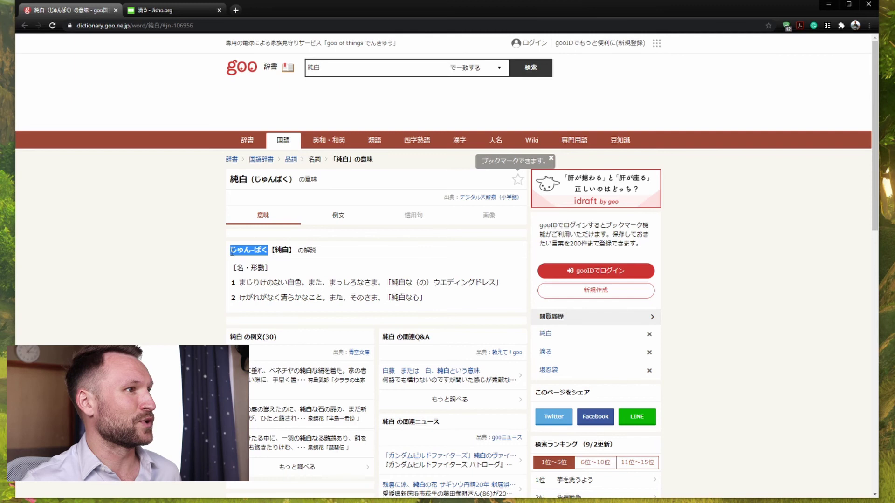
key(alt+Tab)
click(528, 124)
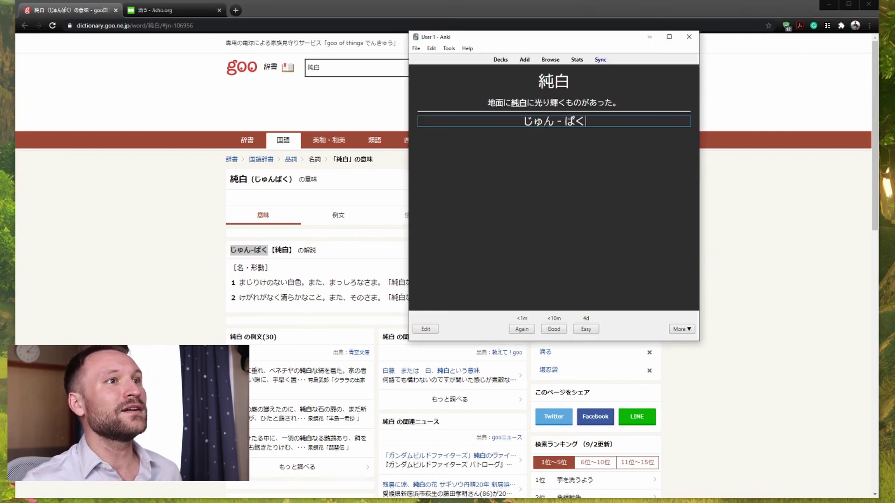
Paste both goo definitions of 純白 onto the card back and grade it Good
click(228, 285)
mouse_move(426, 299)
mouse_down()
mouse_move(320, 282)
mouse_move(230, 283)
mouse_up()
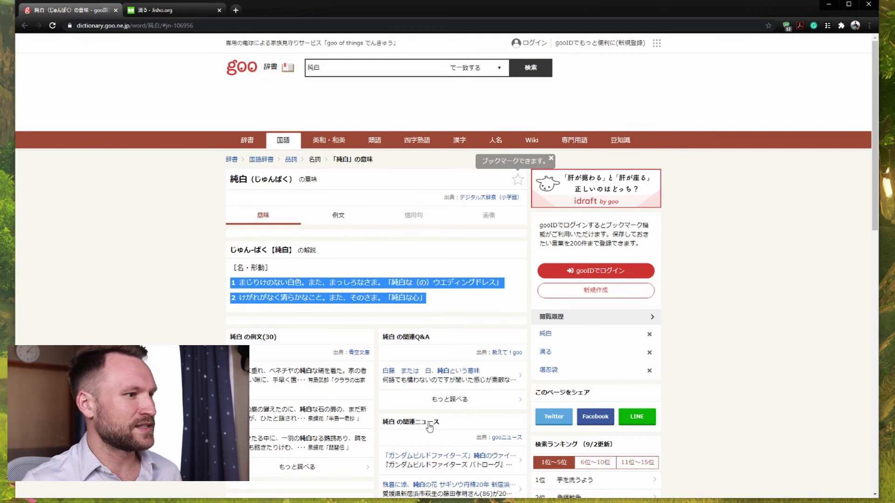
key(alt+Tab)
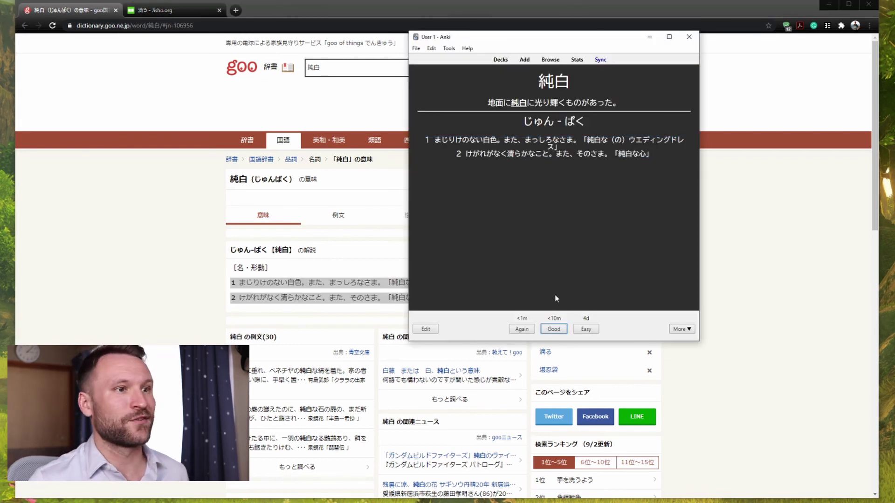
click(554, 329)
Review the 罪, 反乱, 一陣 and 滴る cards, grading each Good
click(558, 329)
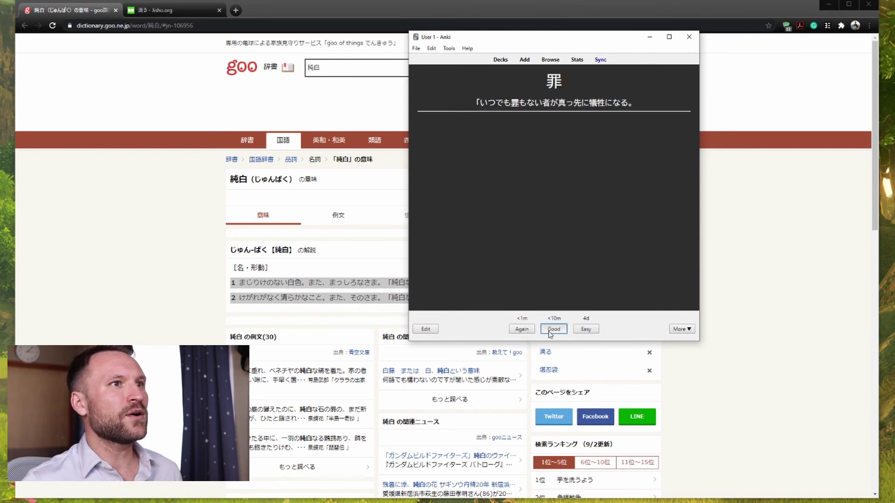
click(557, 329)
click(556, 330)
click(556, 330)
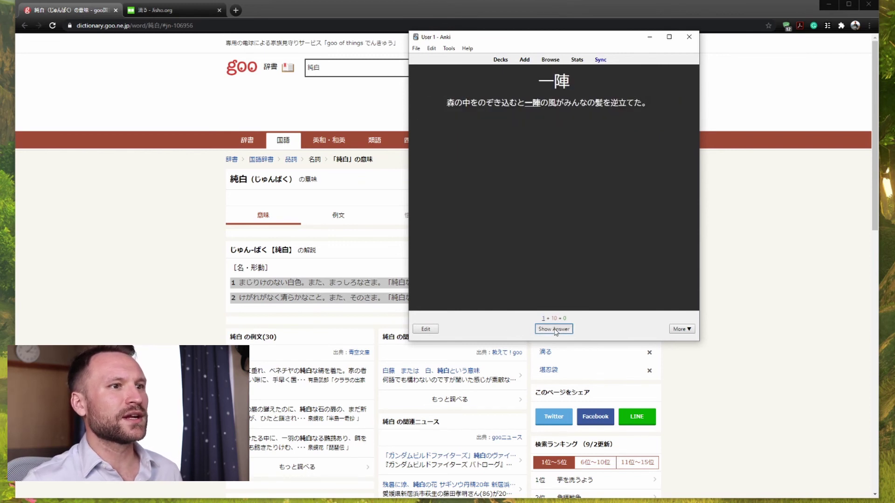
click(554, 329)
click(554, 329)
click(554, 329)
click(554, 329)
click(554, 329)
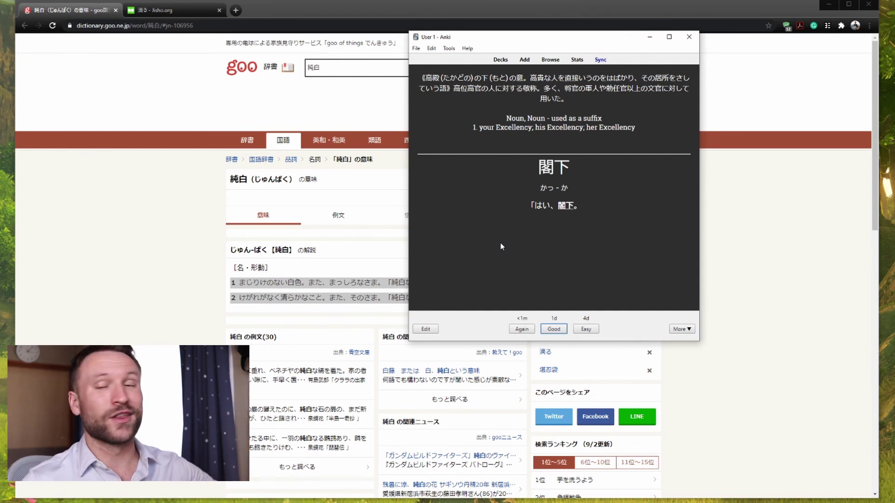
Fill the 閣下 card's front sentence with はい、（・・・）。 and grade the card
click(554, 145)
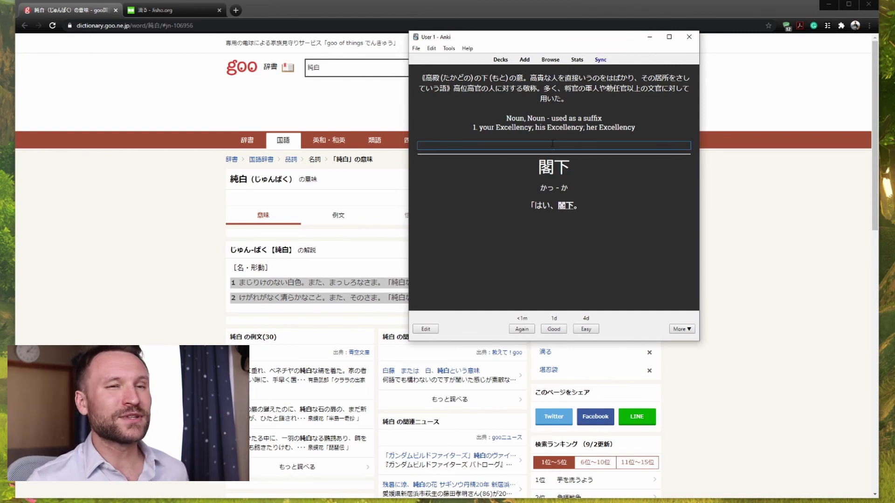
click(580, 207)
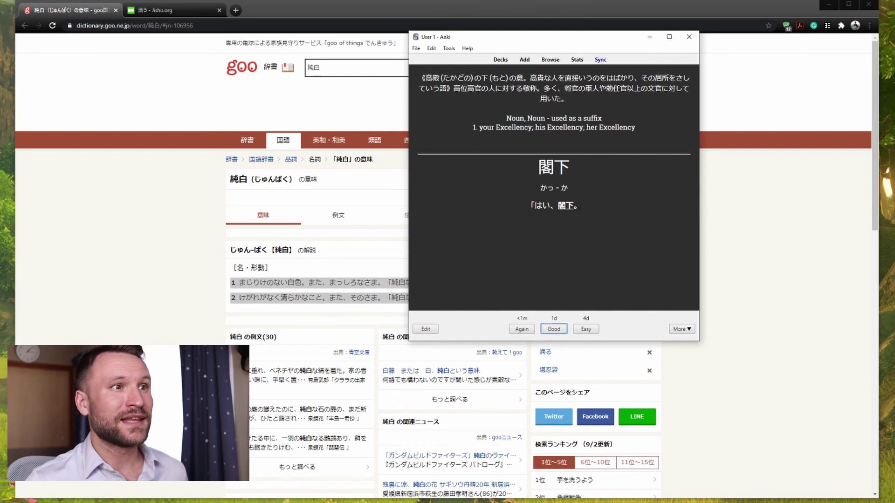
drag(579, 205, 544, 206)
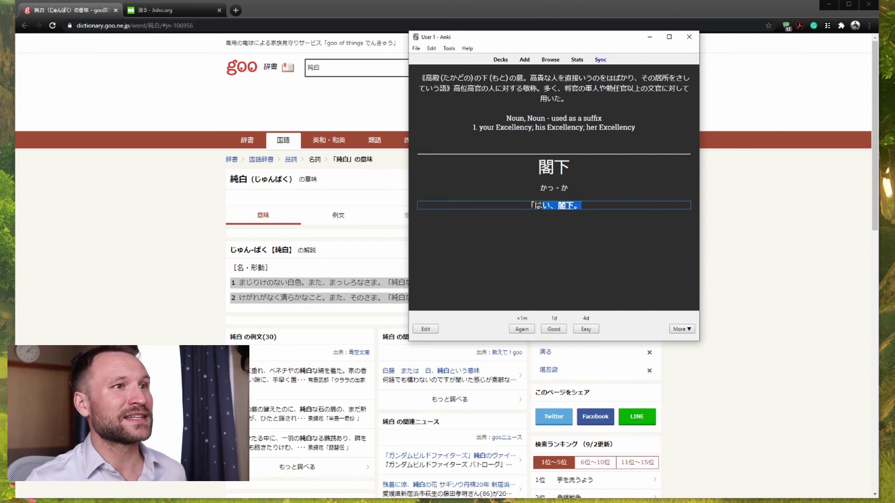
click(562, 147)
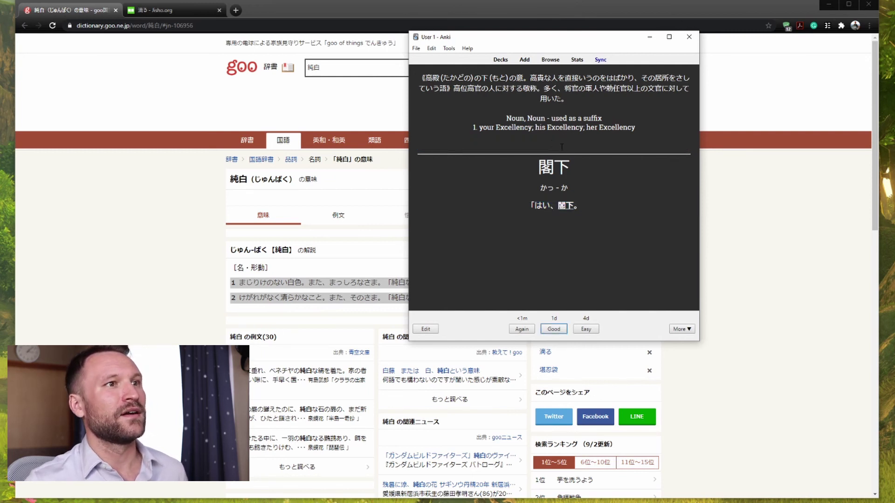
click(565, 145)
key(ctrl+v)
key(Left)
key(shift+Left)
key(shift+Left)
text(())
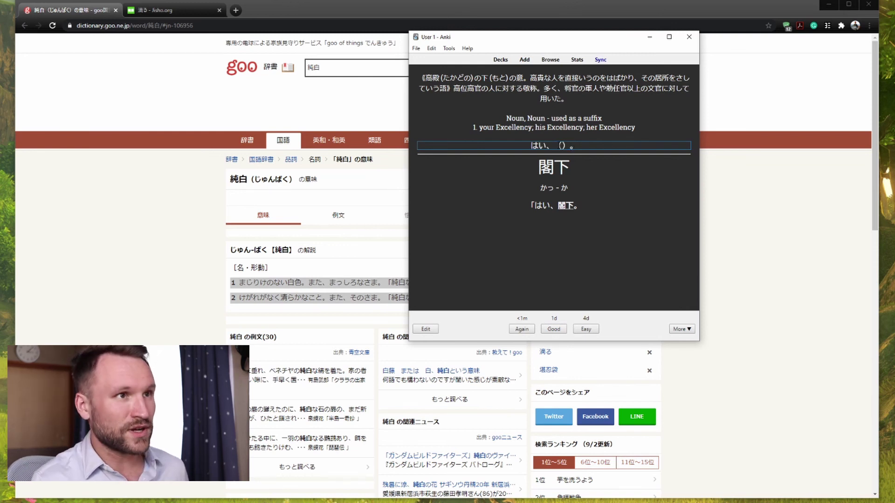
text(///\)
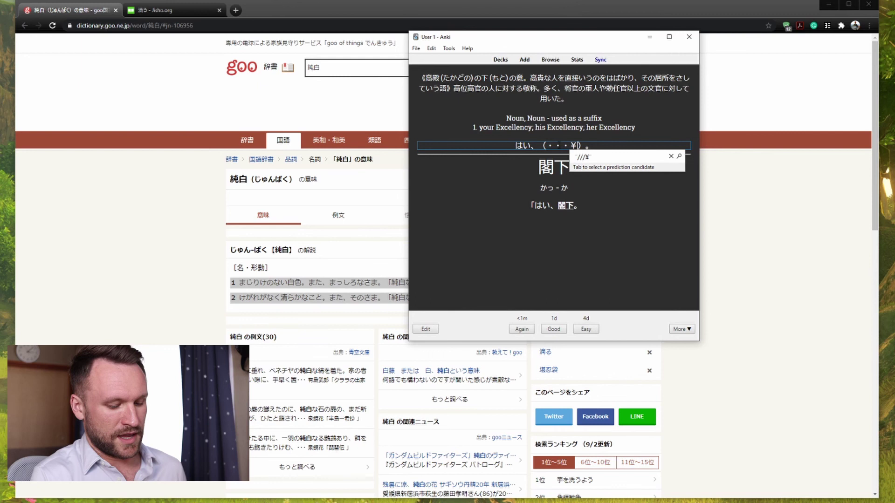
key(BackSpace)
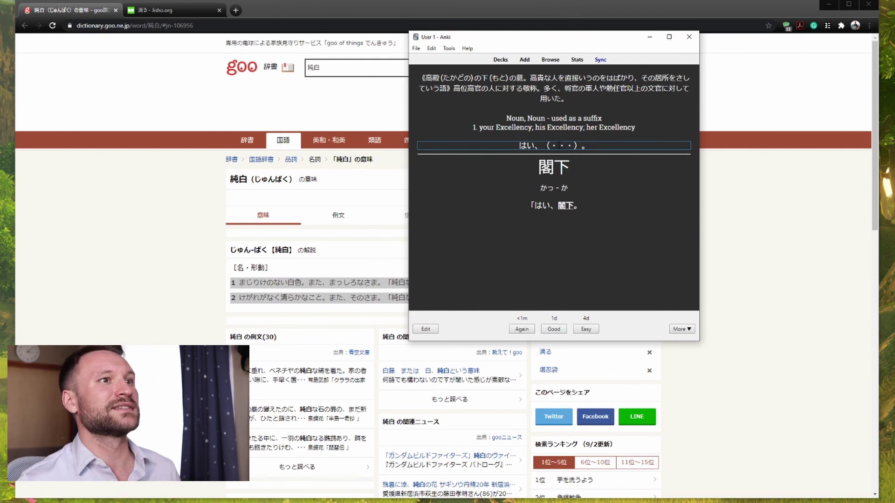
click(618, 228)
click(545, 333)
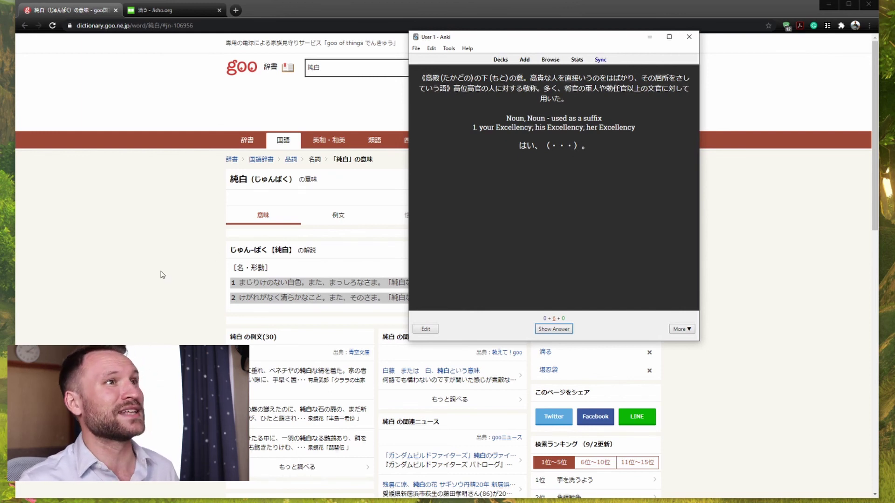
Copy 閣下 from the card's answer and search goo for it
click(551, 330)
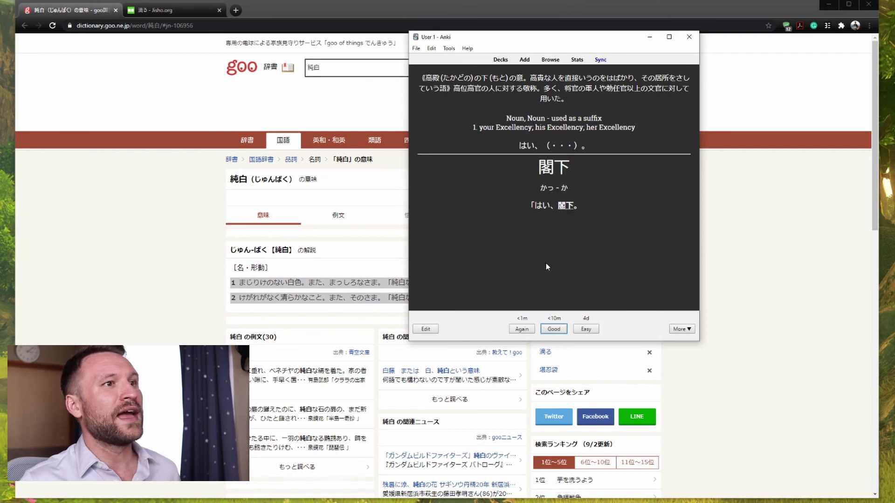
double_click(554, 166)
click(186, 253)
click(348, 66)
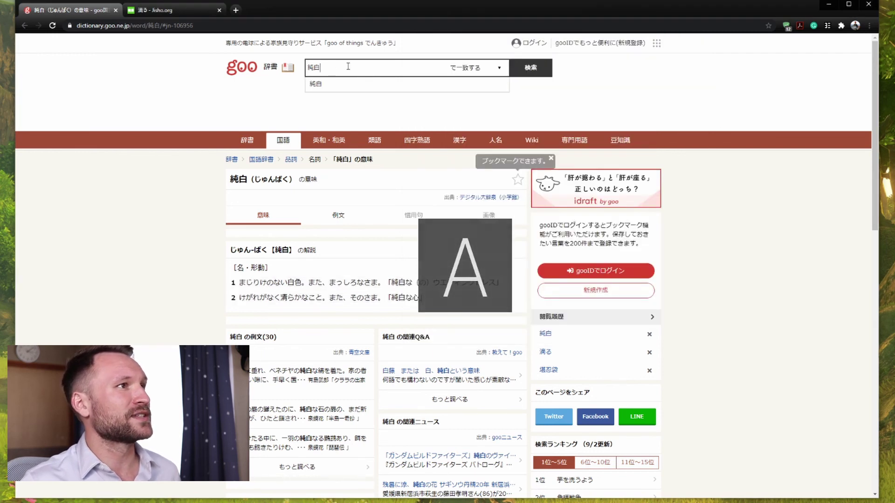
key(ctrl+a)
key(ctrl+v)
key(Return)
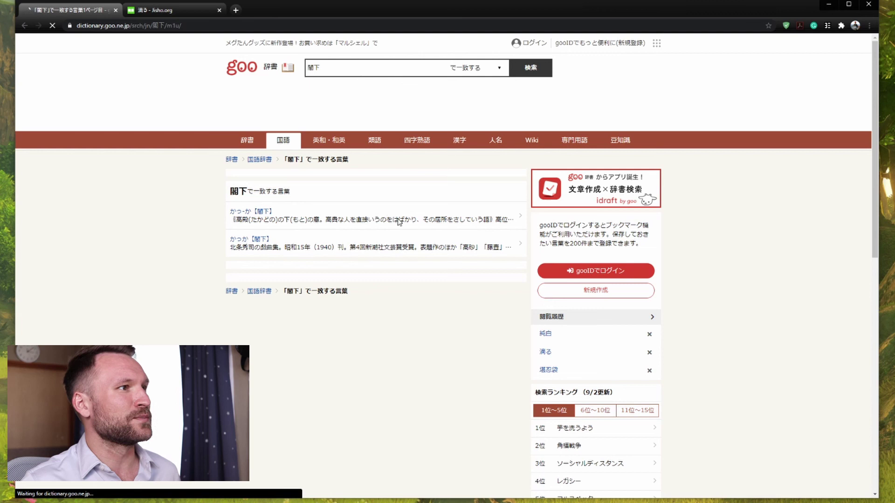
Open the 閣下 (かっか) entry's 例文 page with its 16 example sentences
click(400, 220)
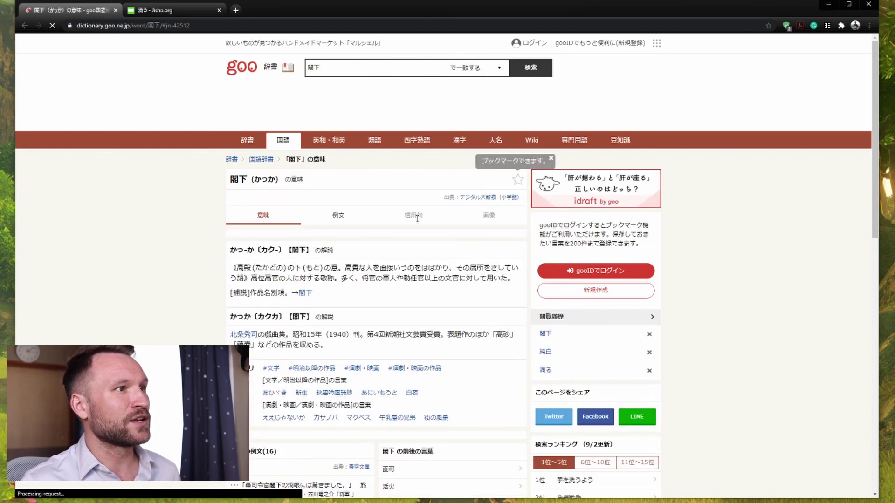
click(339, 215)
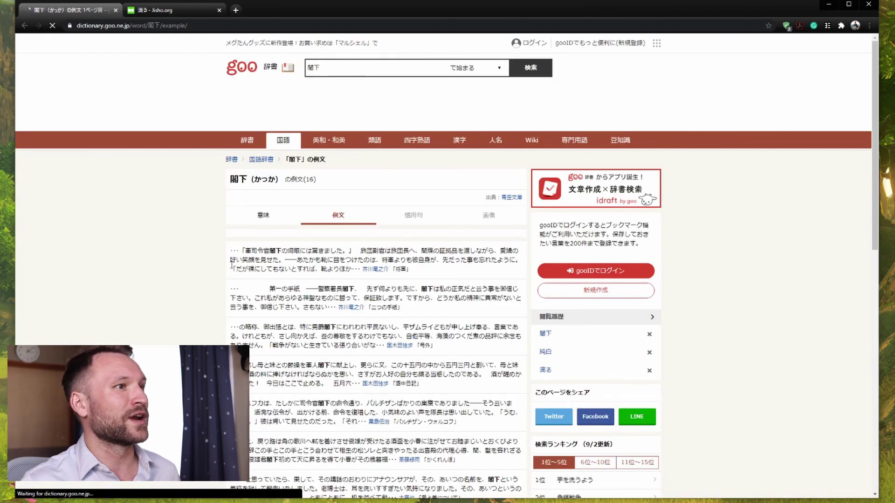
scroll(325, 308, down, 2)
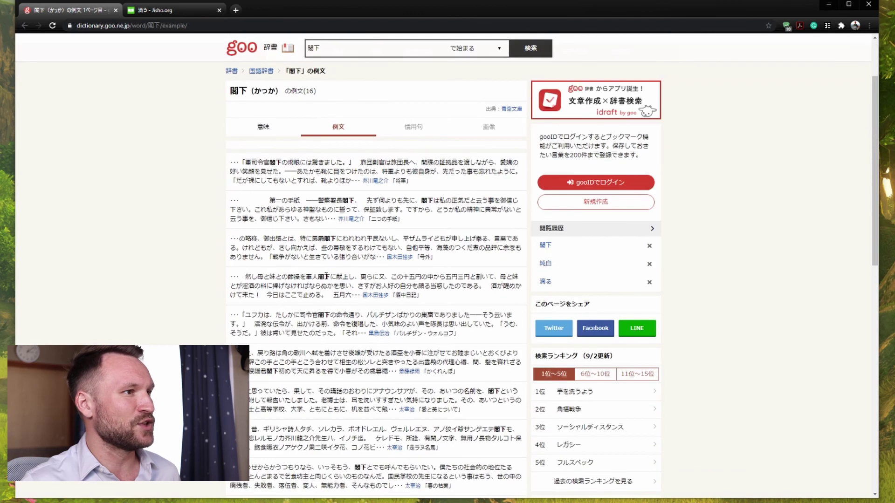
mouse_move(326, 277)
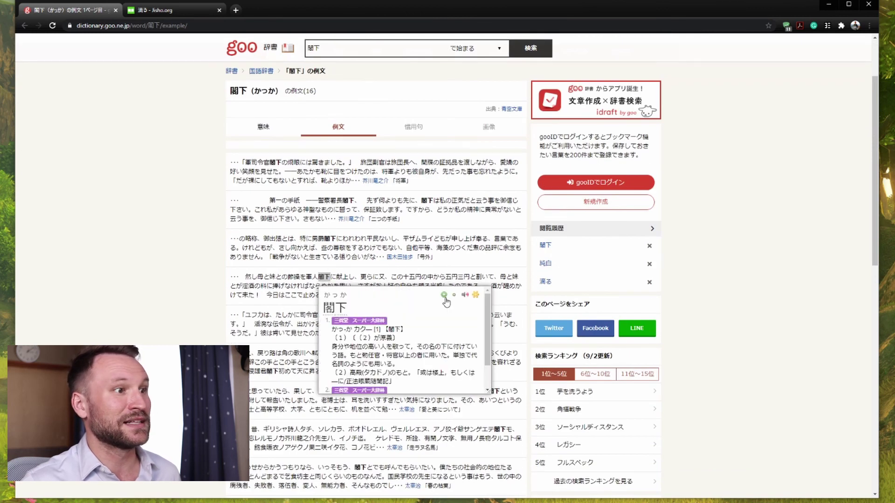